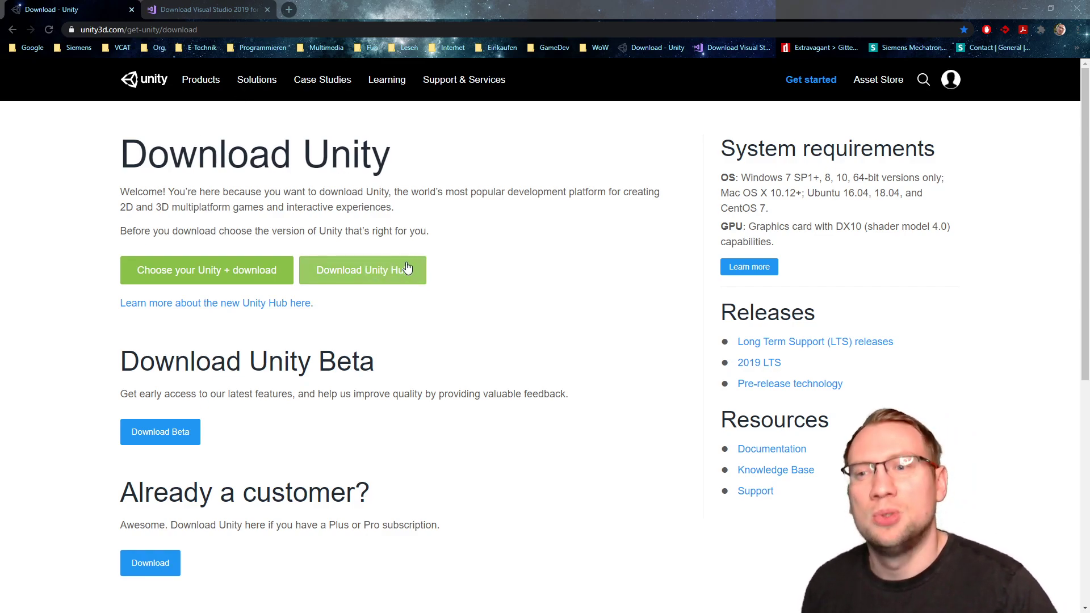
# Review the Unity Hub download option and the Visual Studio 2019 Community edition on their respective download pages.
pyautogui.moveTo(128, 270); pyautogui.dragTo(344, 275)
pyautogui.click(344, 275)
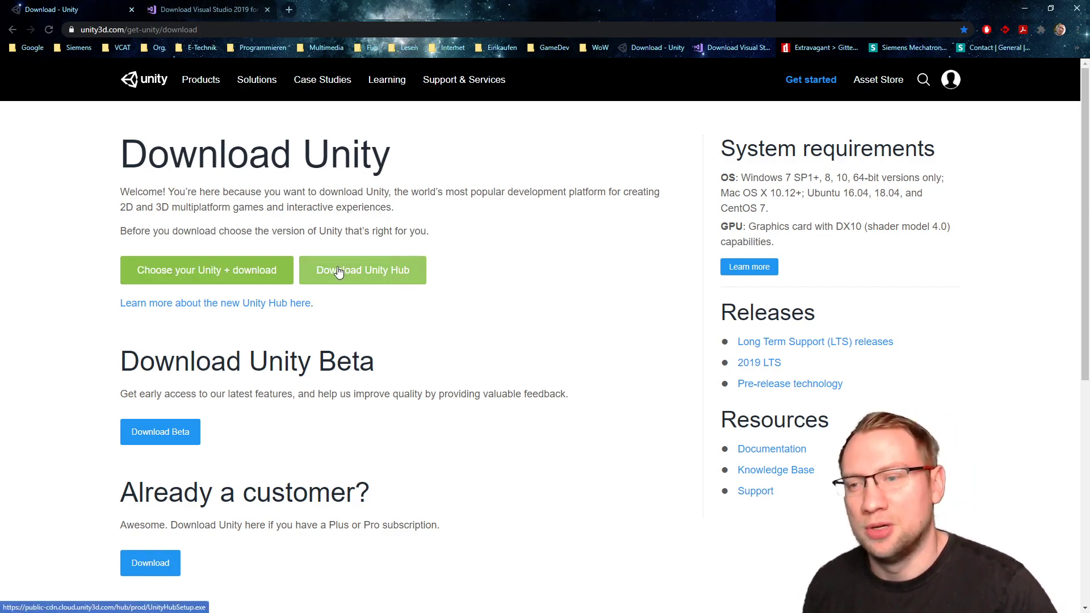
pyautogui.click(414, 267)
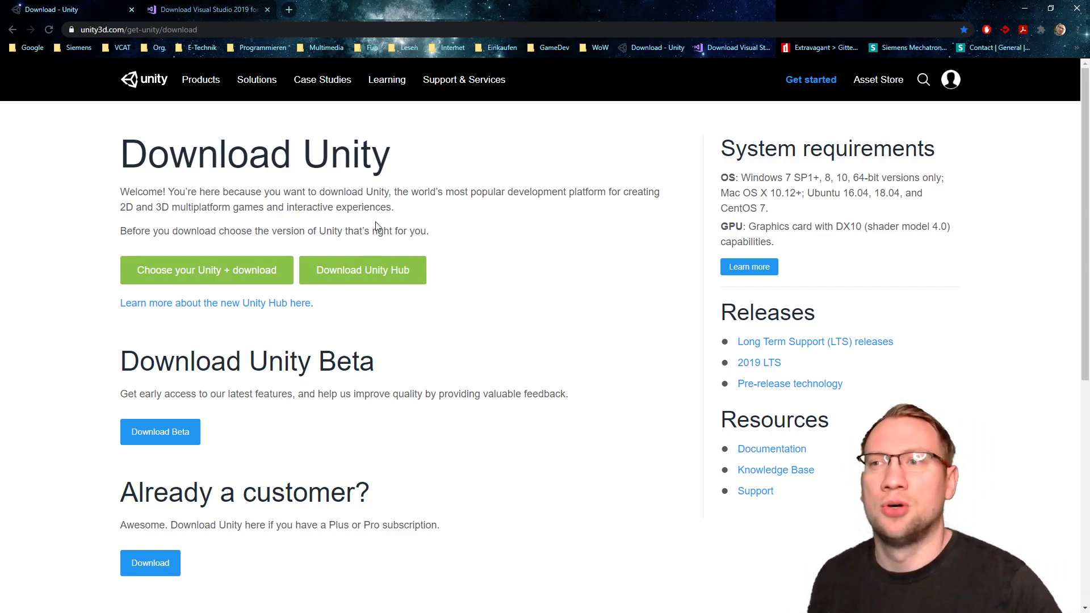
pyautogui.click(202, 12)
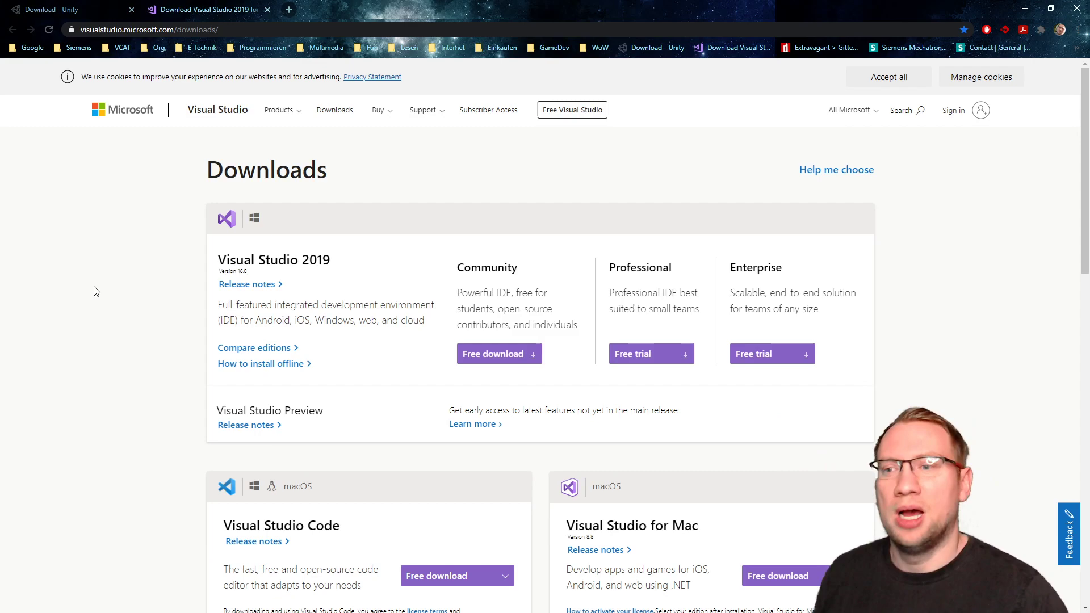
pyautogui.moveTo(496, 293); pyautogui.dragTo(537, 322)
pyautogui.click(545, 298)
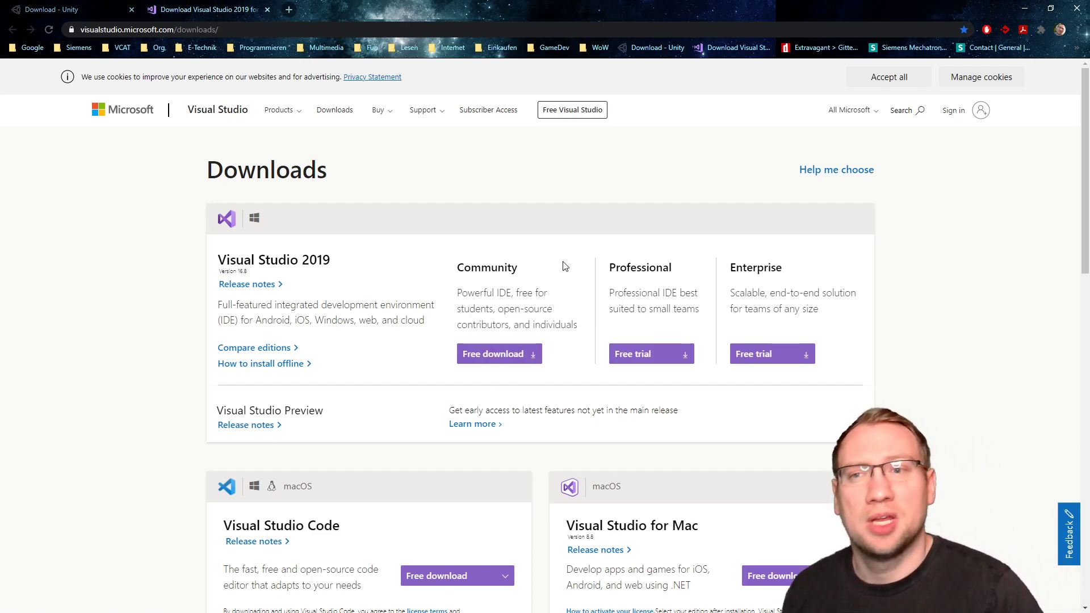
pyautogui.click(21, 7)
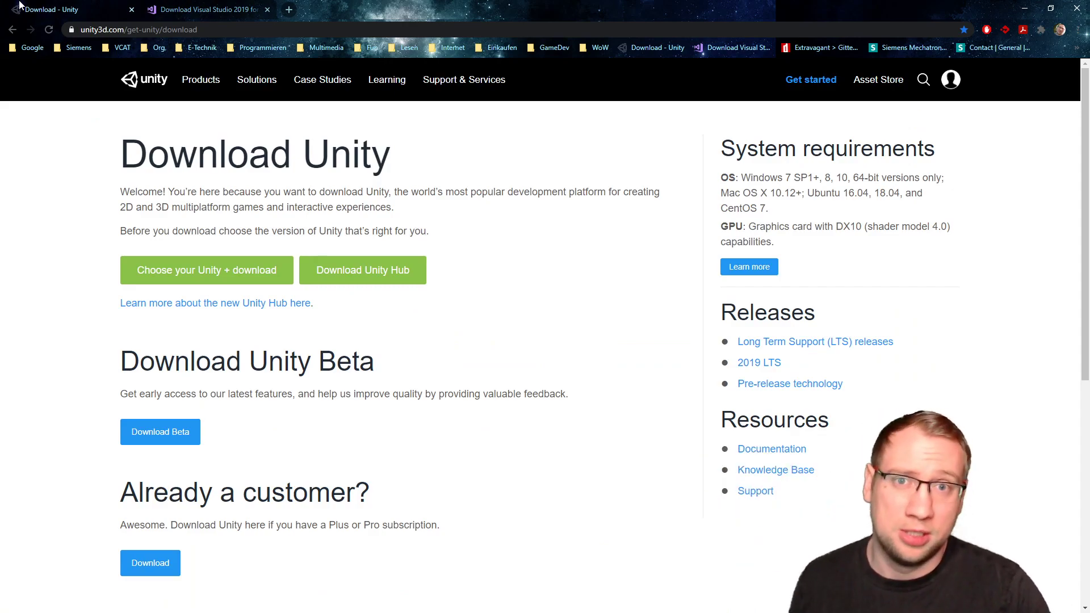
pyautogui.click(215, 8)
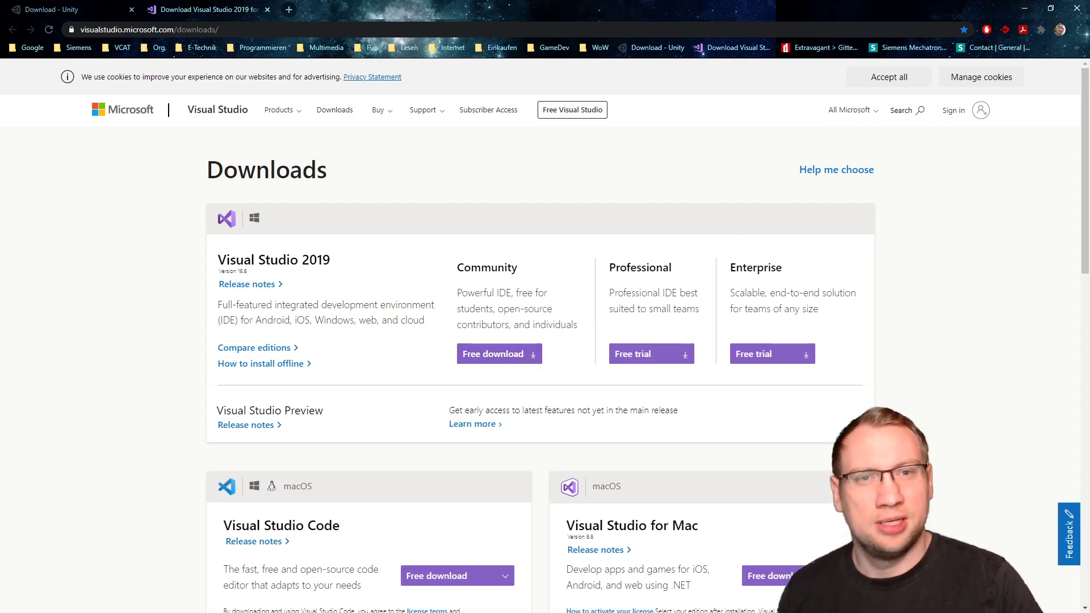
# Tick the Spieleentwicklung mit Unity workload for Visual Studio Community 2019 and close the installer without applying it.
pyautogui.click(1025, 8)
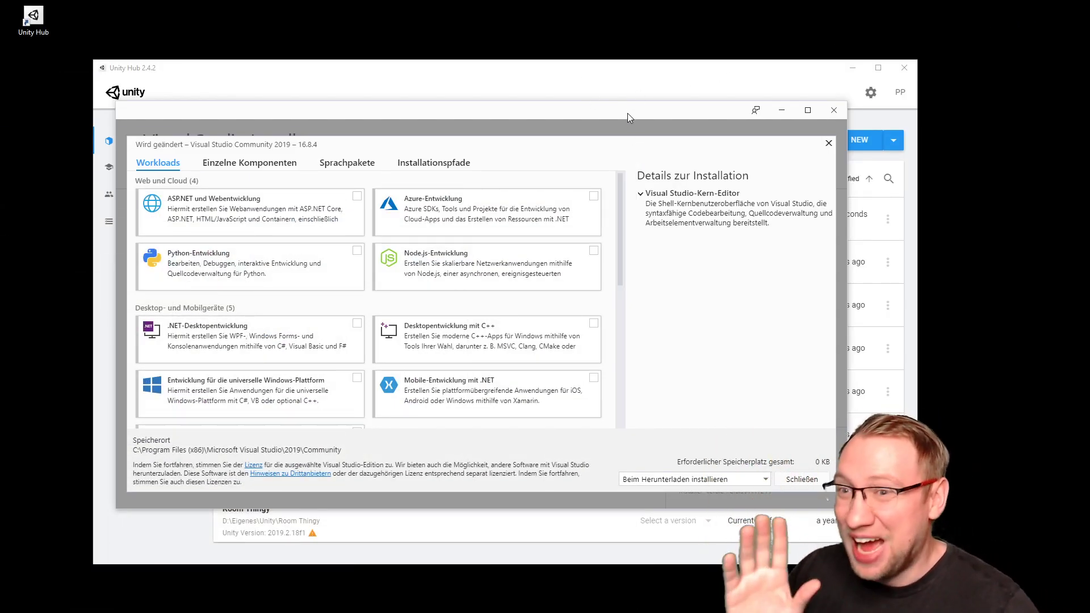
pyautogui.moveTo(628, 116); pyautogui.dragTo(682, 4)
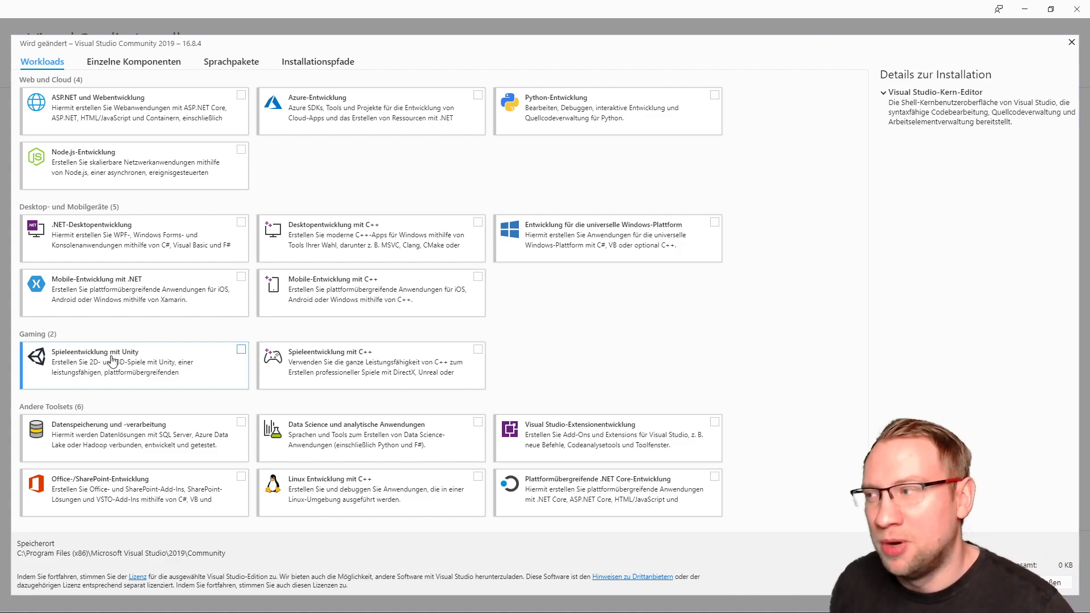
pyautogui.click(239, 349)
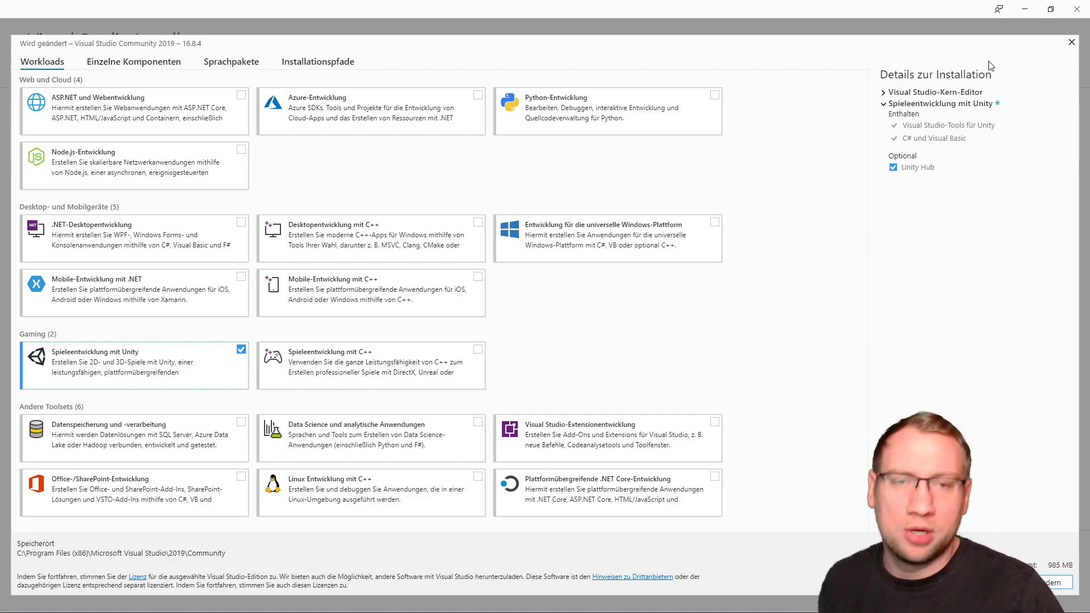
pyautogui.click(1071, 42)
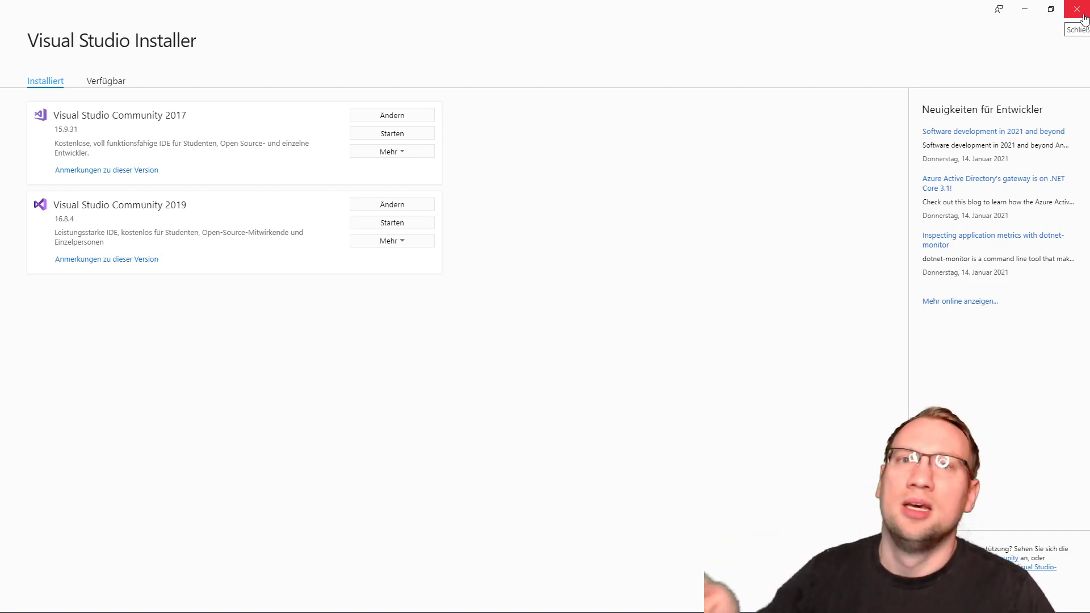
pyautogui.click(1084, 19)
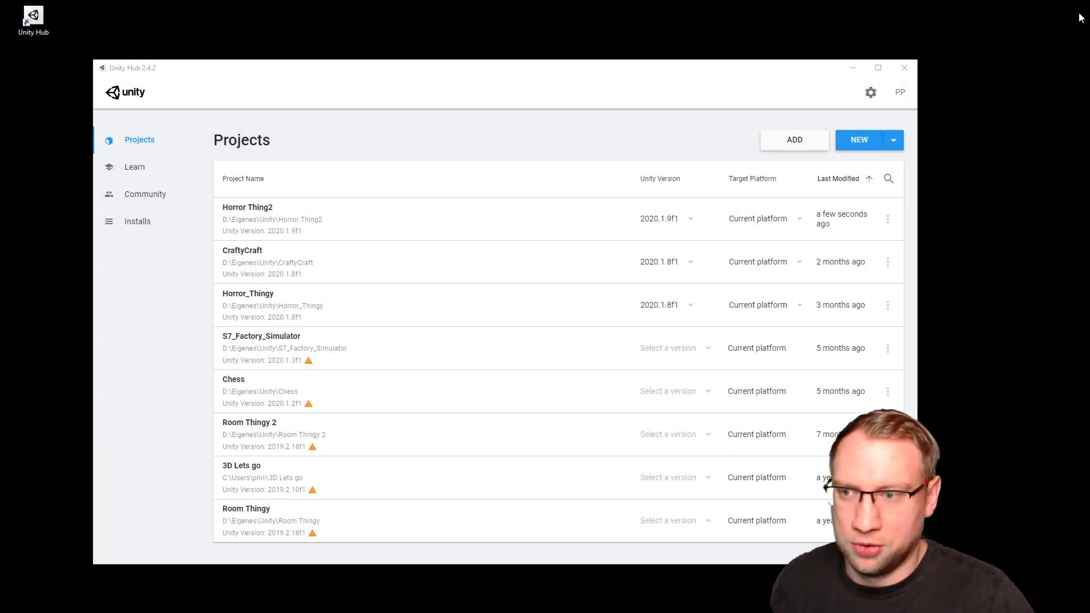
# Reposition the Unity Hub window and maximize it.
pyautogui.moveTo(803, 70); pyautogui.dragTo(813, 90)
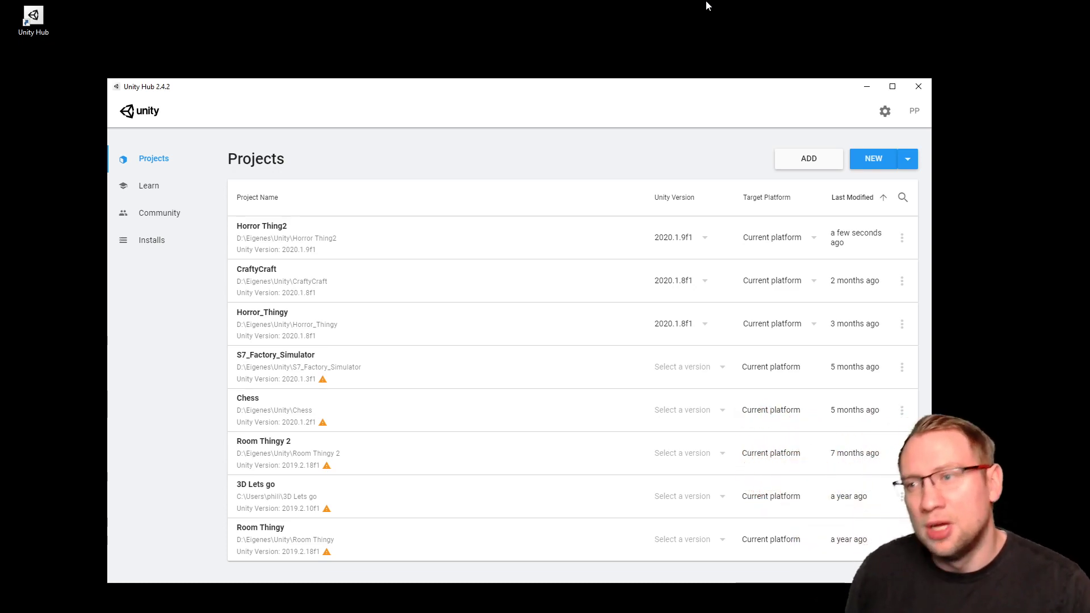
pyautogui.moveTo(409, 93)
pyautogui.mouseDown()
pyautogui.moveTo(361, 70)
pyautogui.moveTo(430, 98)
pyautogui.mouseUp()
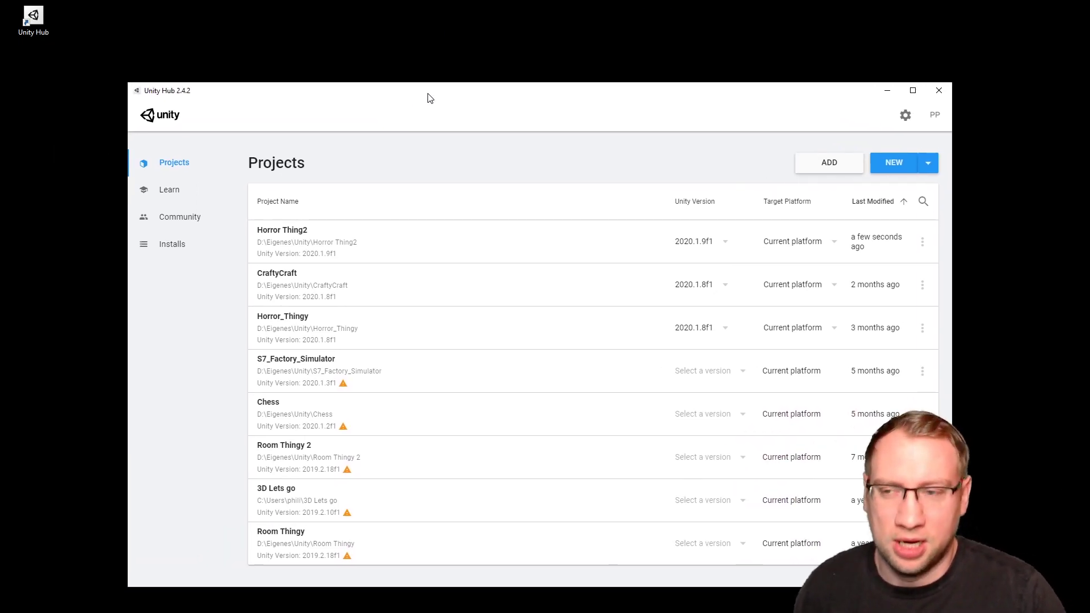
pyautogui.doubleClick(430, 97)
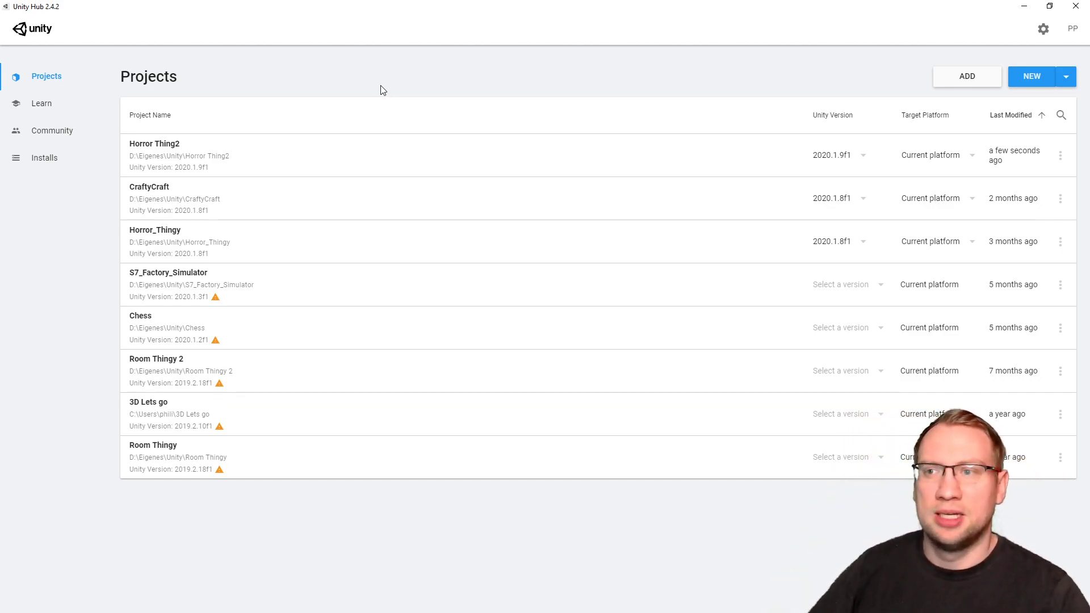
# Check the Unity version and target platform choices offered for the Horror Thing2 project without changing them.
pyautogui.click(863, 159)
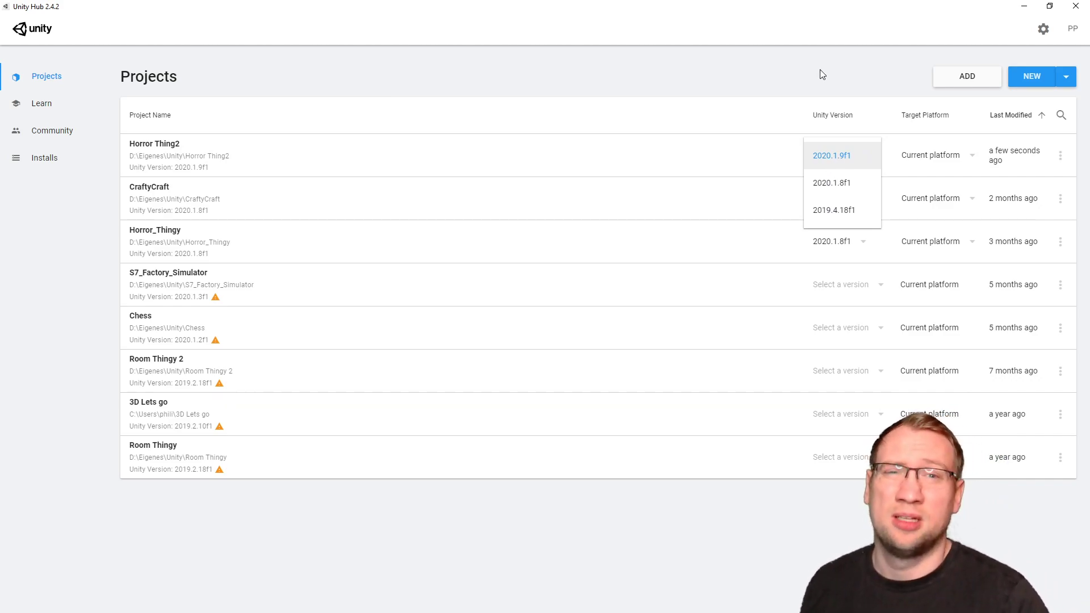
pyautogui.click(816, 86)
pyautogui.click(949, 156)
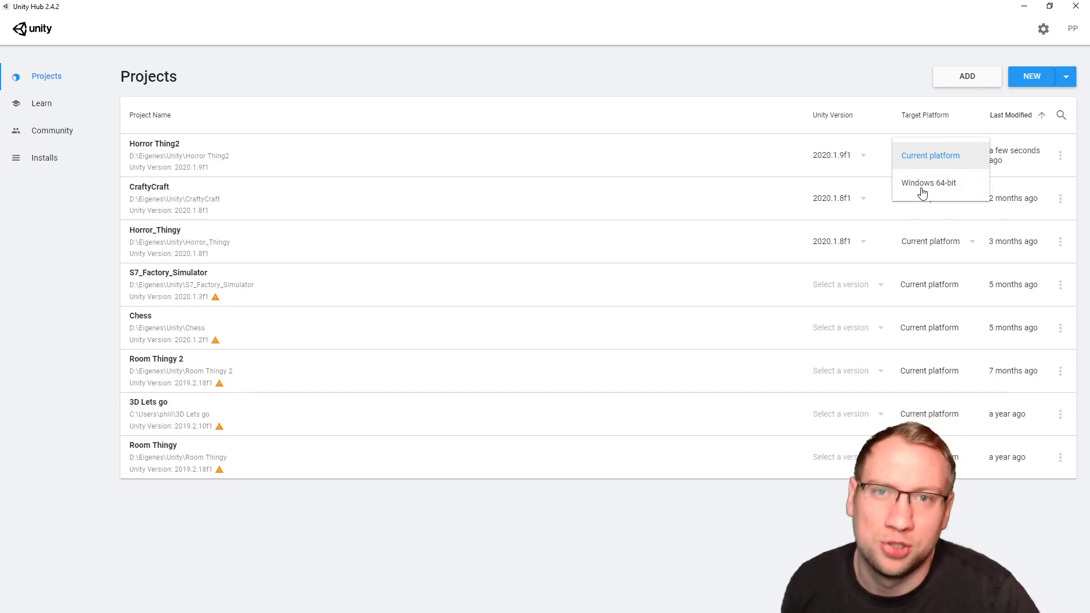
pyautogui.click(833, 94)
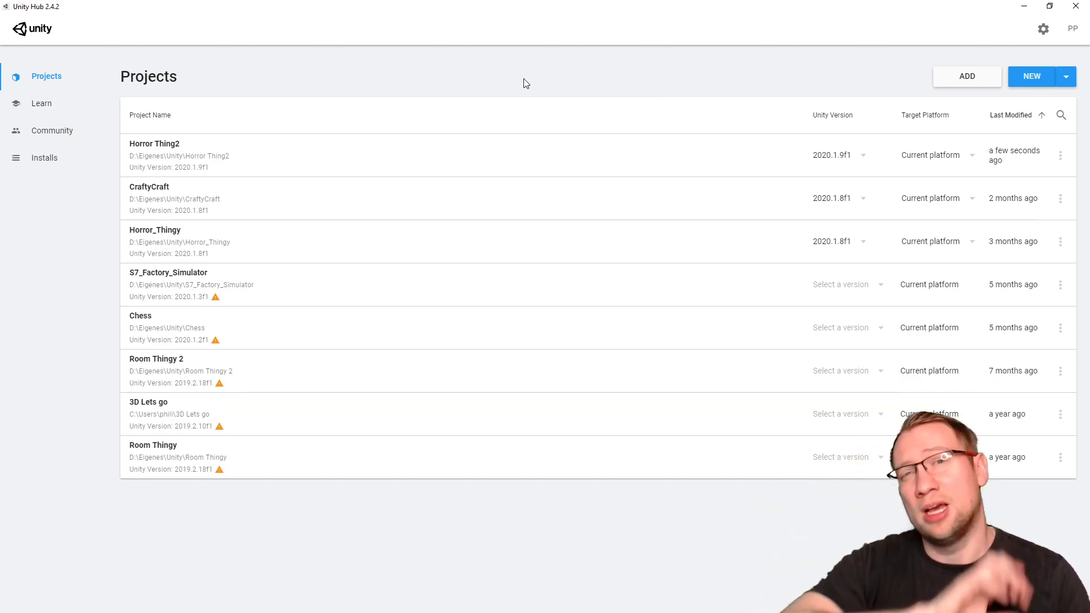
# Browse the list of learning projects and the community resources in Unity Hub.
pyautogui.click(65, 106)
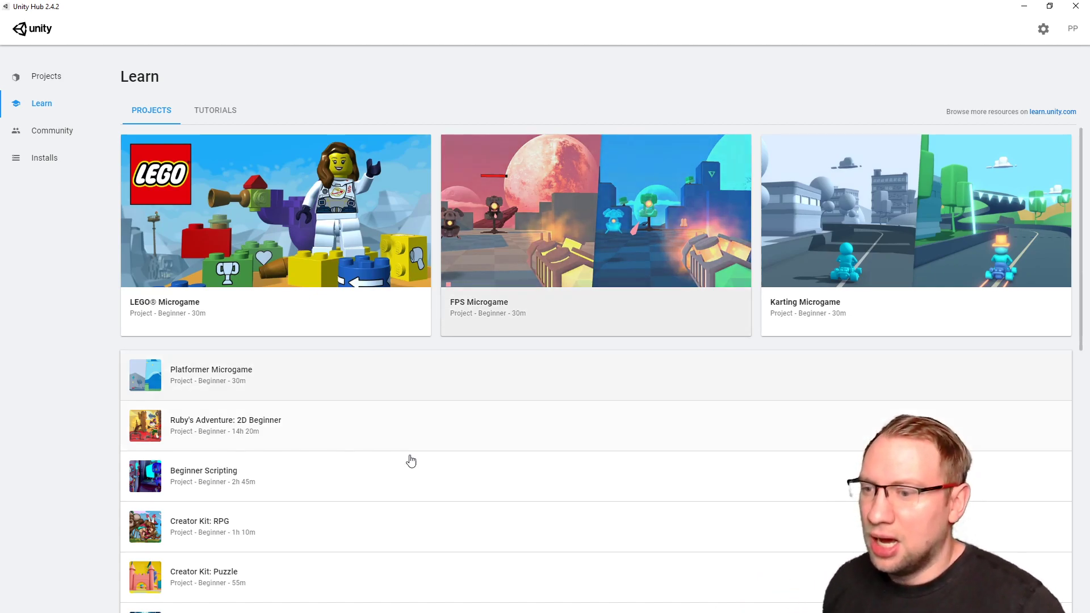
pyautogui.scroll(-3, 406, 465)
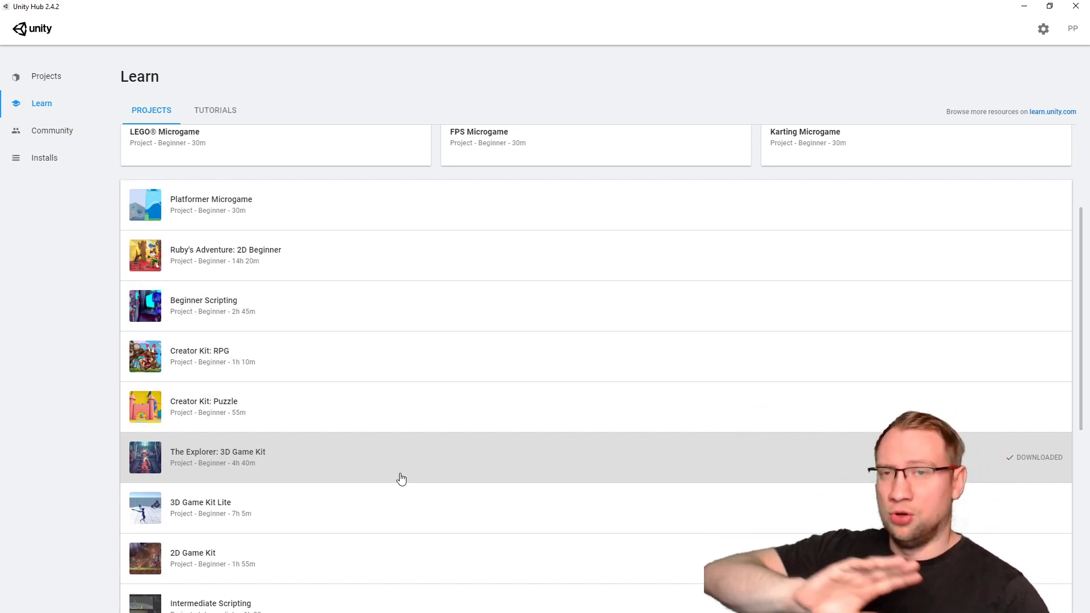
pyautogui.scroll(-6, 401, 452)
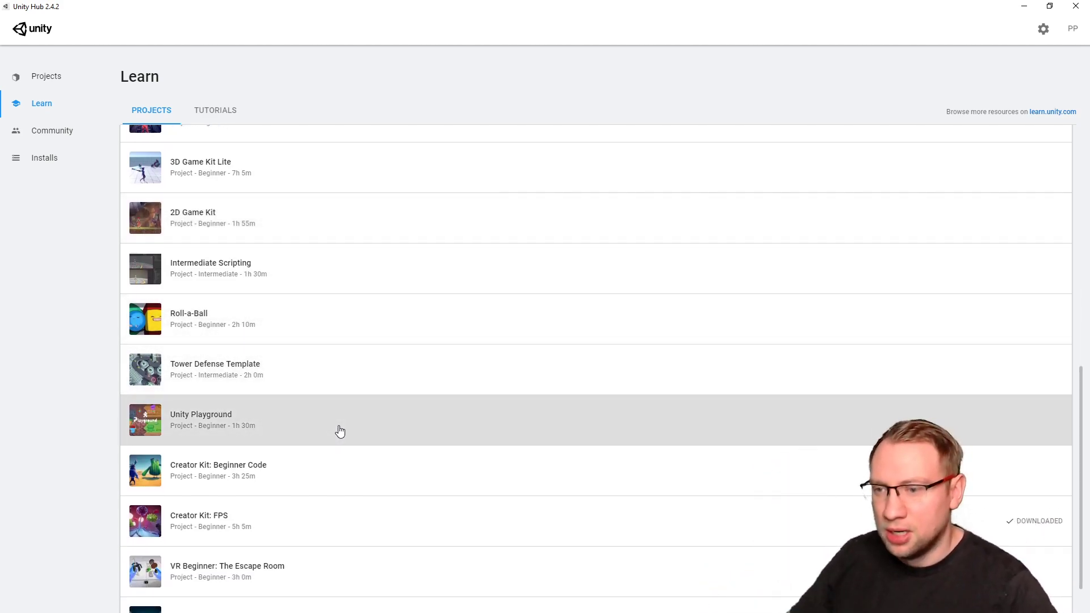
pyautogui.scroll(-1, 340, 432)
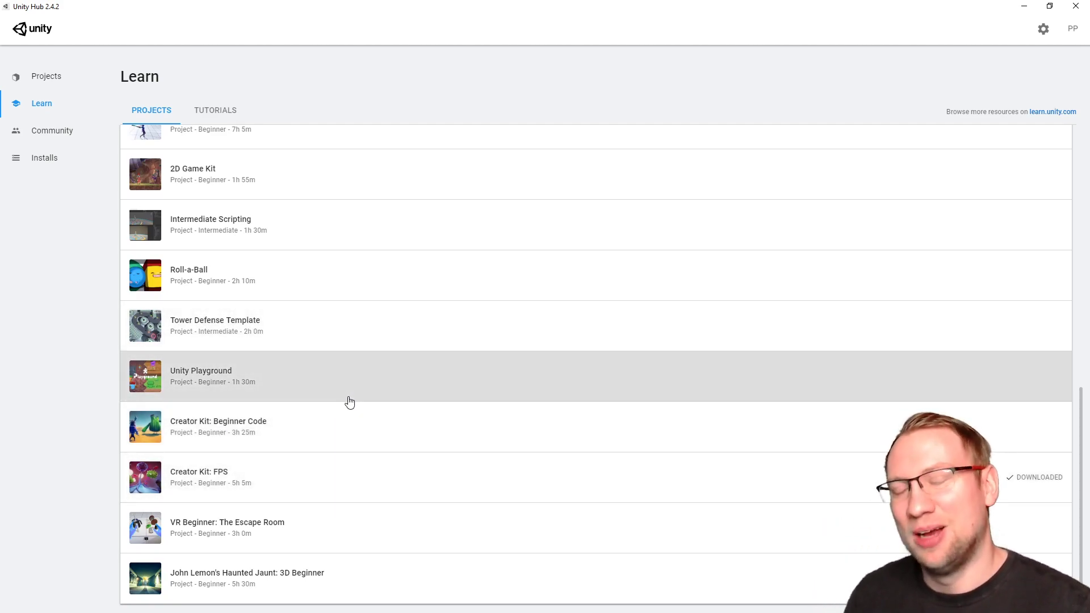
pyautogui.scroll(10, 370, 409)
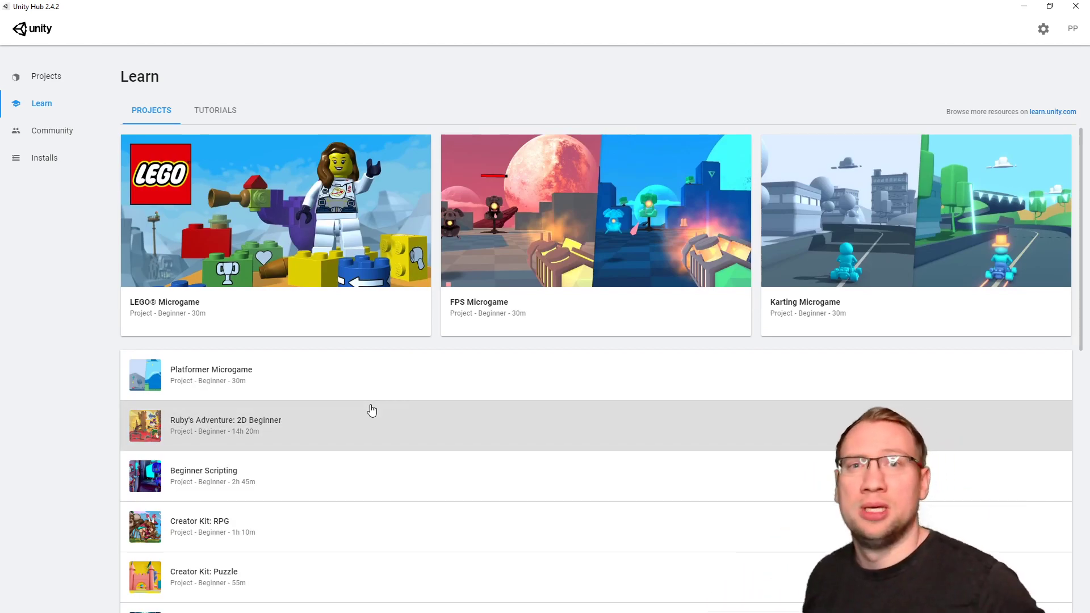
pyautogui.click(60, 130)
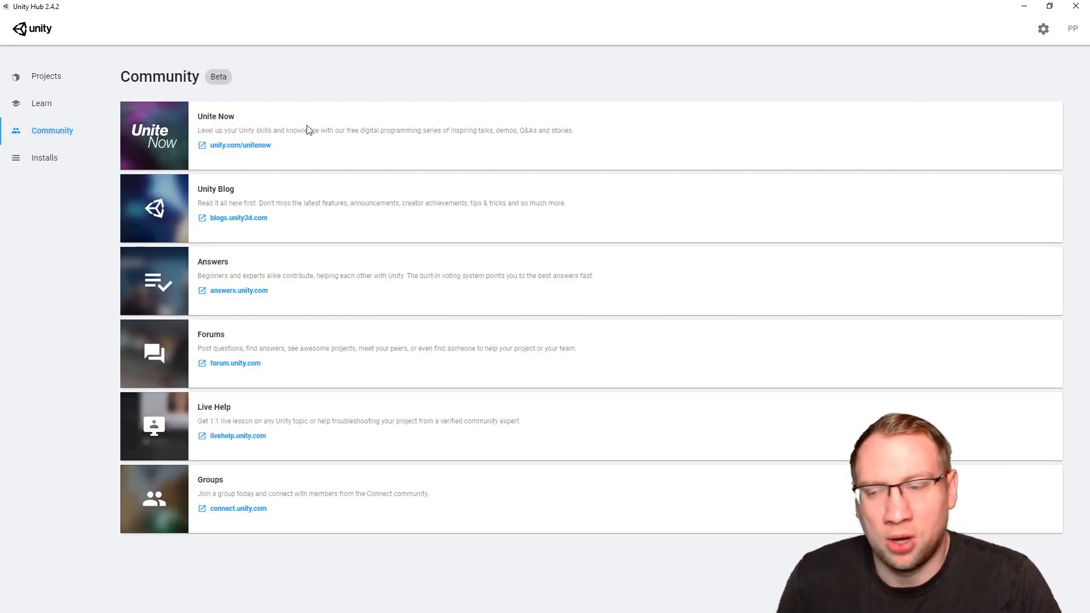
# Show the installed Unity editors and examine the releases available to add, including 2020.2.1f1 and 2018.4.30f1 (LTS).
pyautogui.click(55, 166)
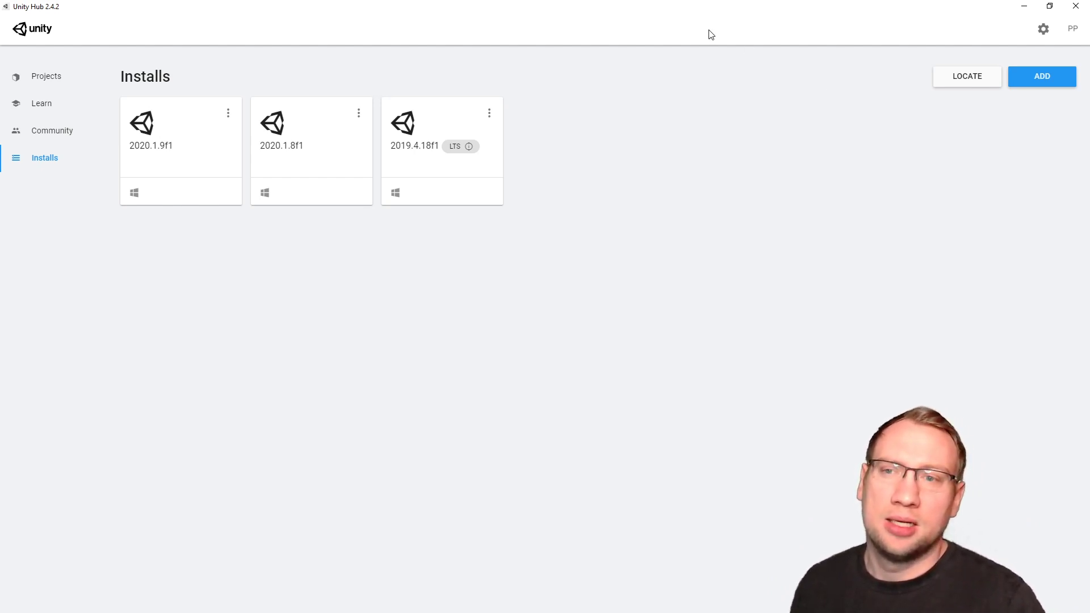
pyautogui.click(1049, 79)
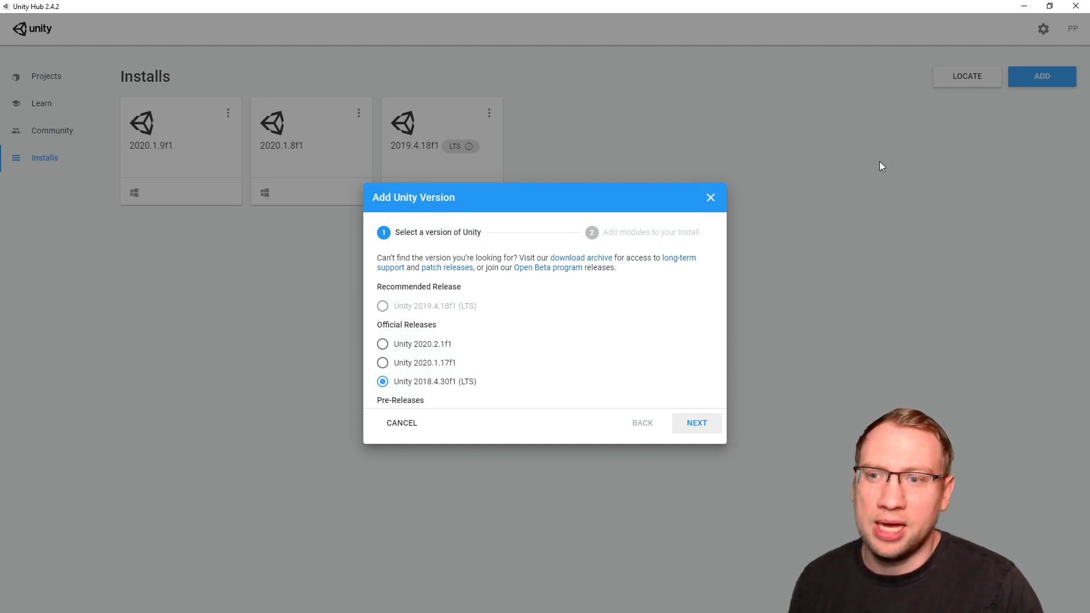
pyautogui.scroll(-1, 479, 333)
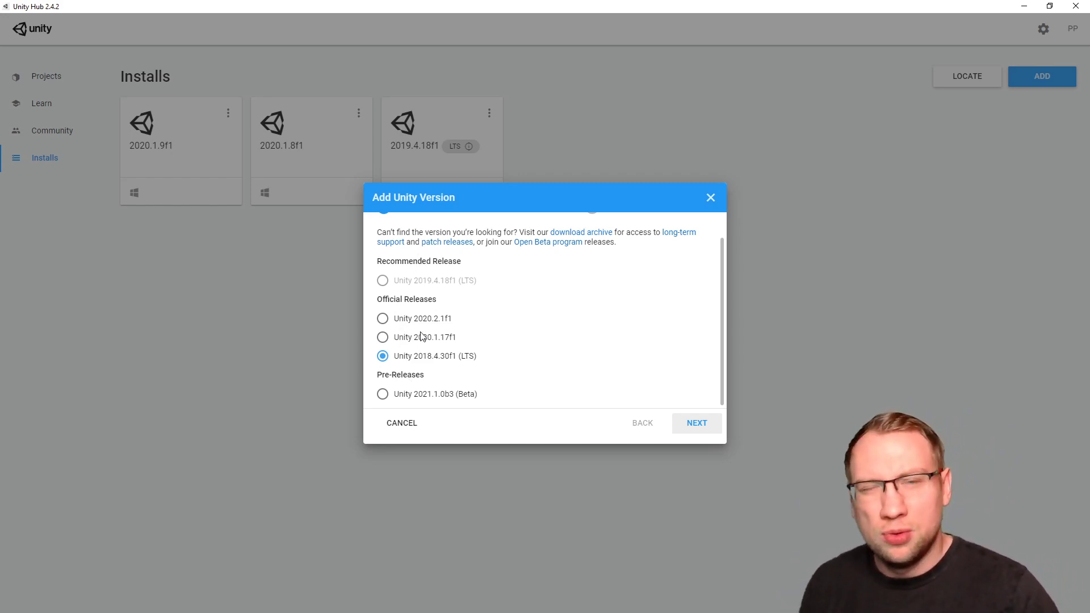
pyautogui.click(401, 320)
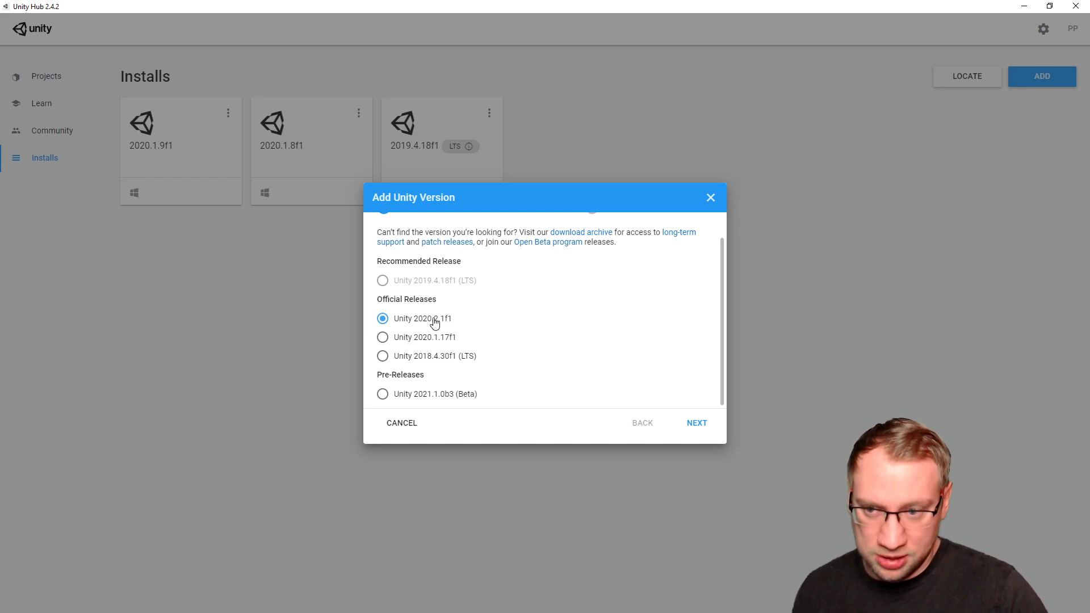
pyautogui.click(443, 357)
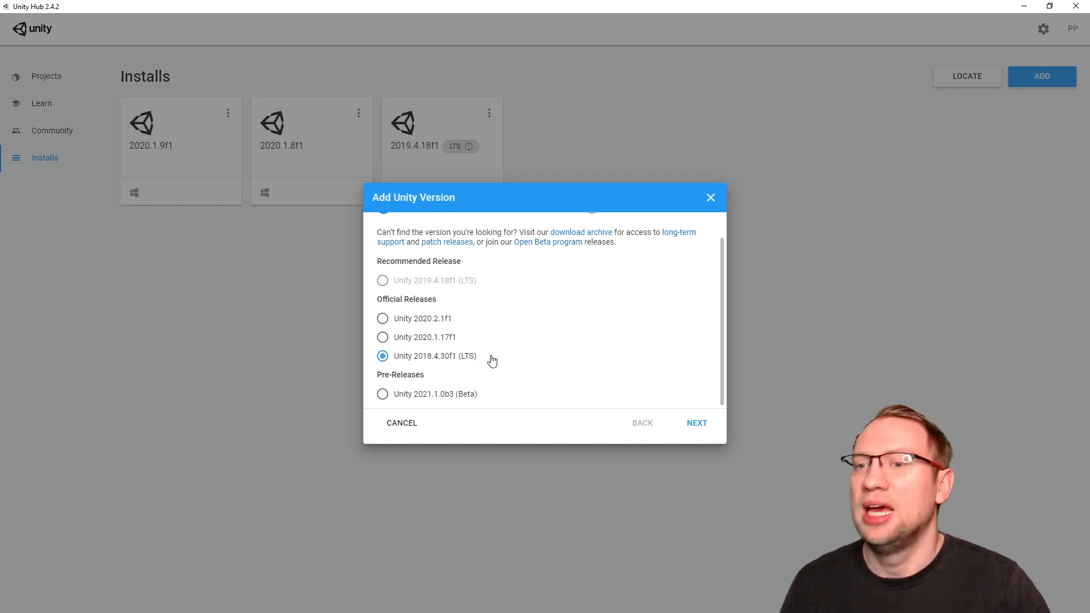
pyautogui.click(710, 198)
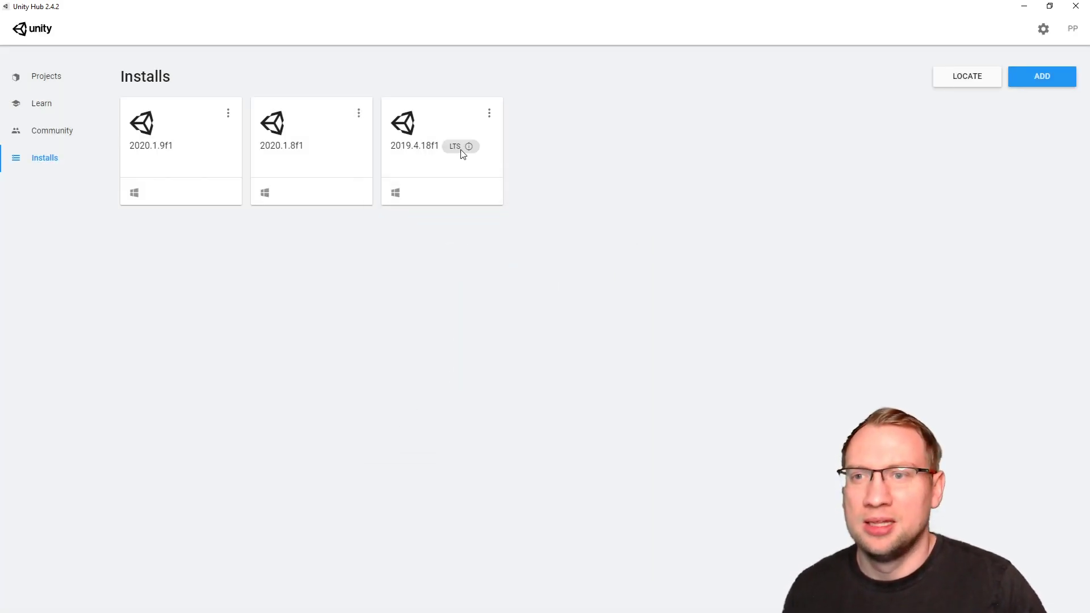
# Try selecting Unity 2020.2.1f1 as the version to add, and close the dialog without installing it.
pyautogui.moveTo(470, 152)
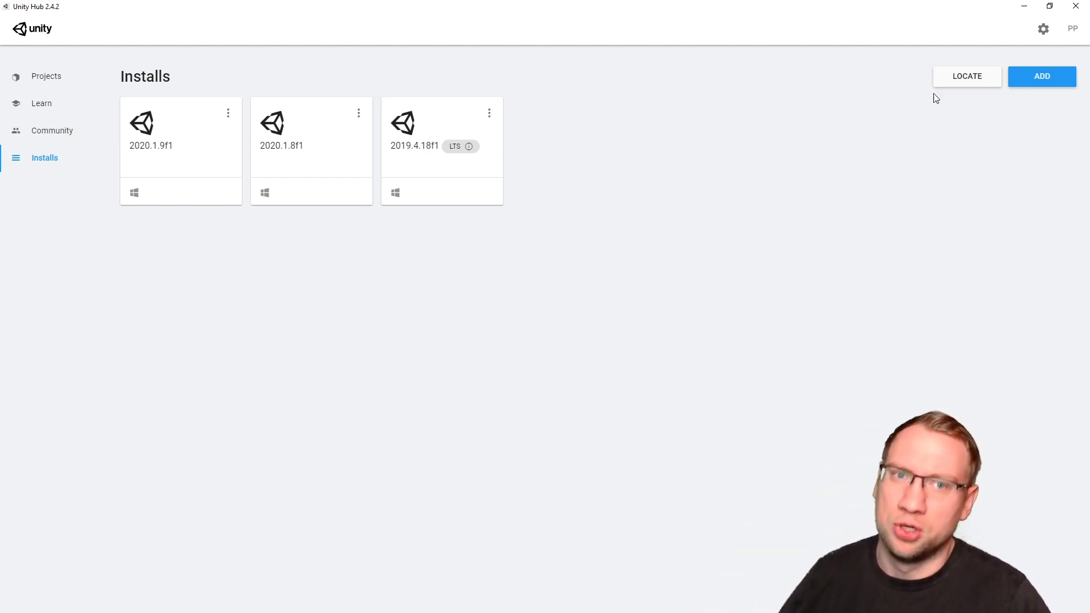
pyautogui.click(1023, 84)
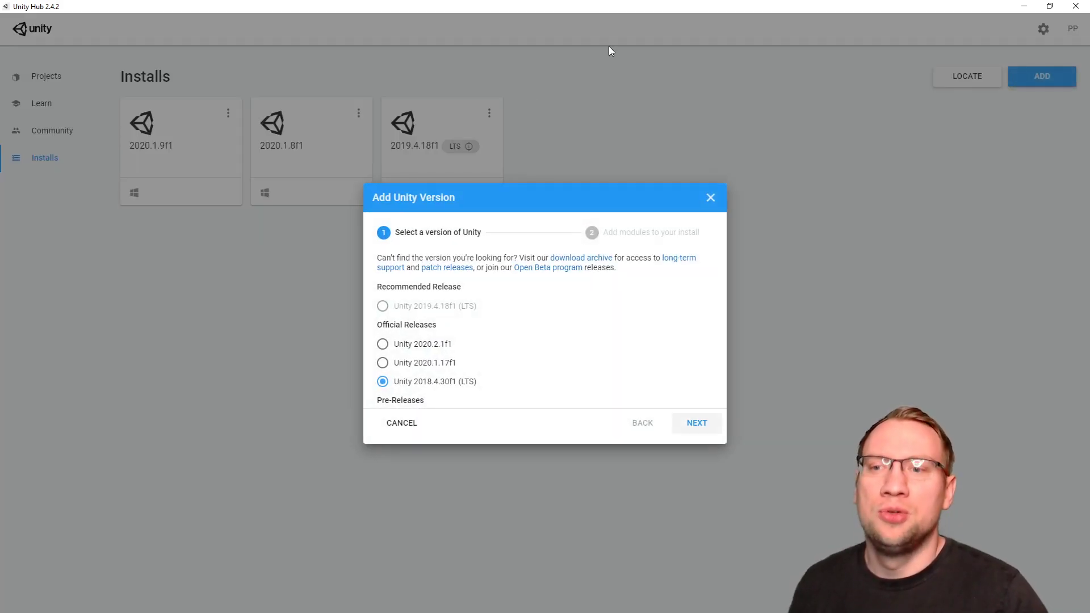
pyautogui.scroll(-1, 554, 316)
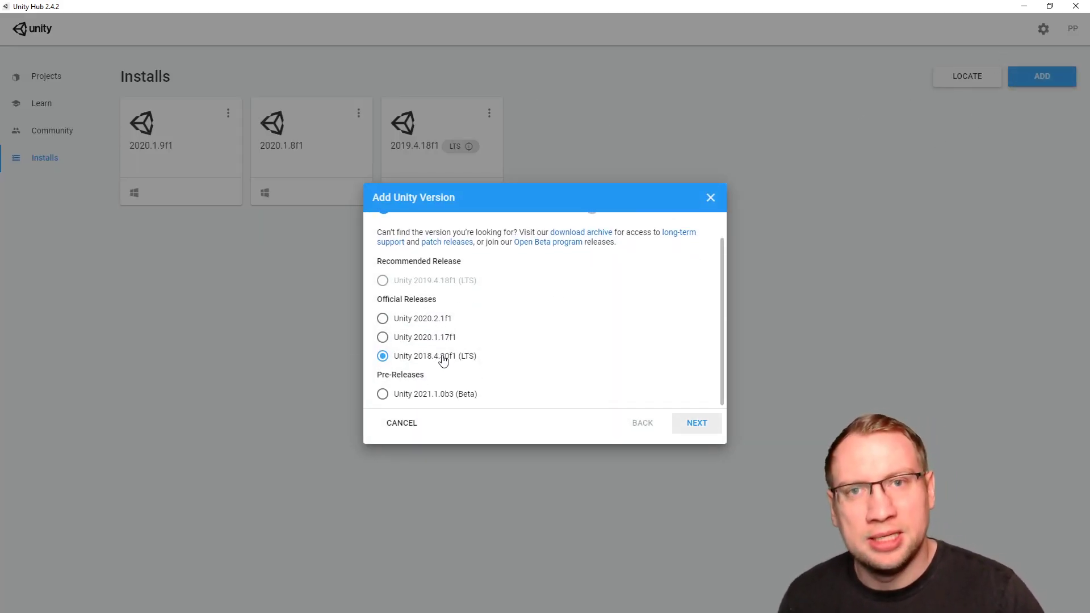
pyautogui.click(382, 320)
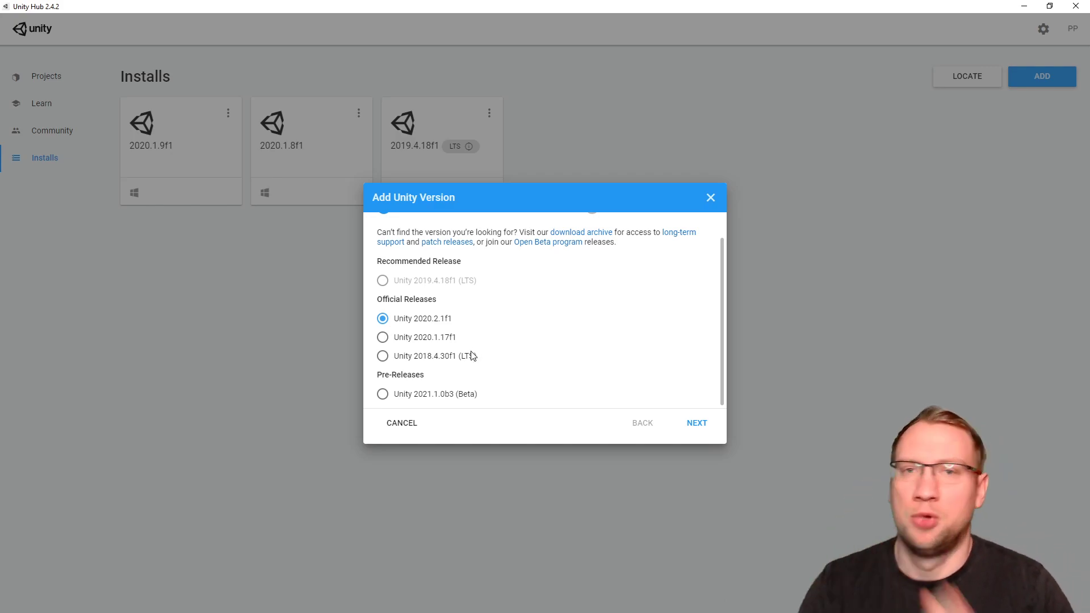
pyautogui.click(710, 198)
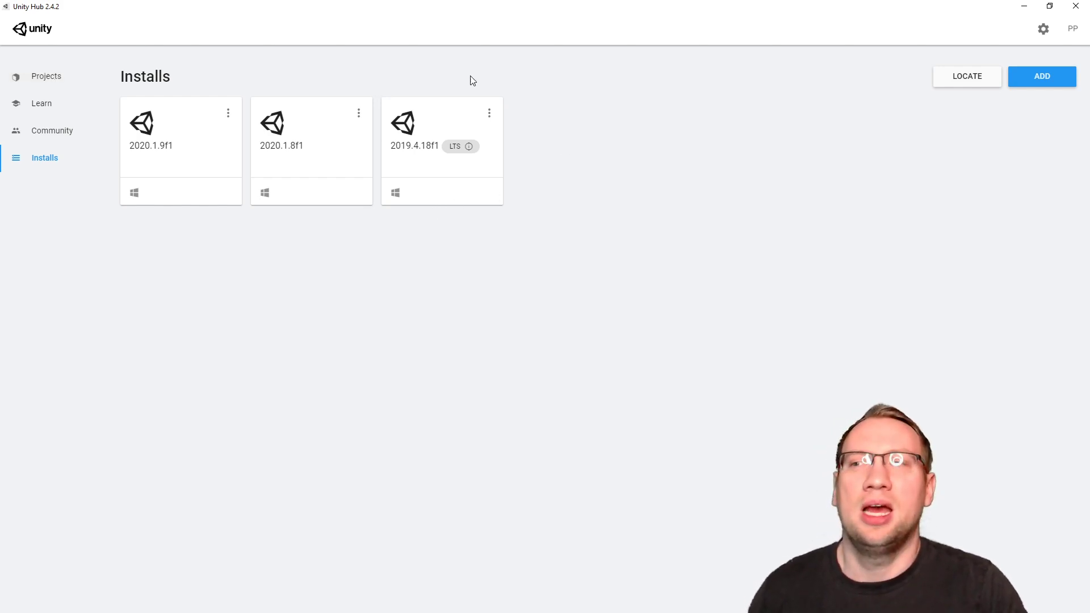
# Start adding Unity 2018.4.30f1 (LTS) and examine the platform build support modules offered with the install.
pyautogui.click(1045, 82)
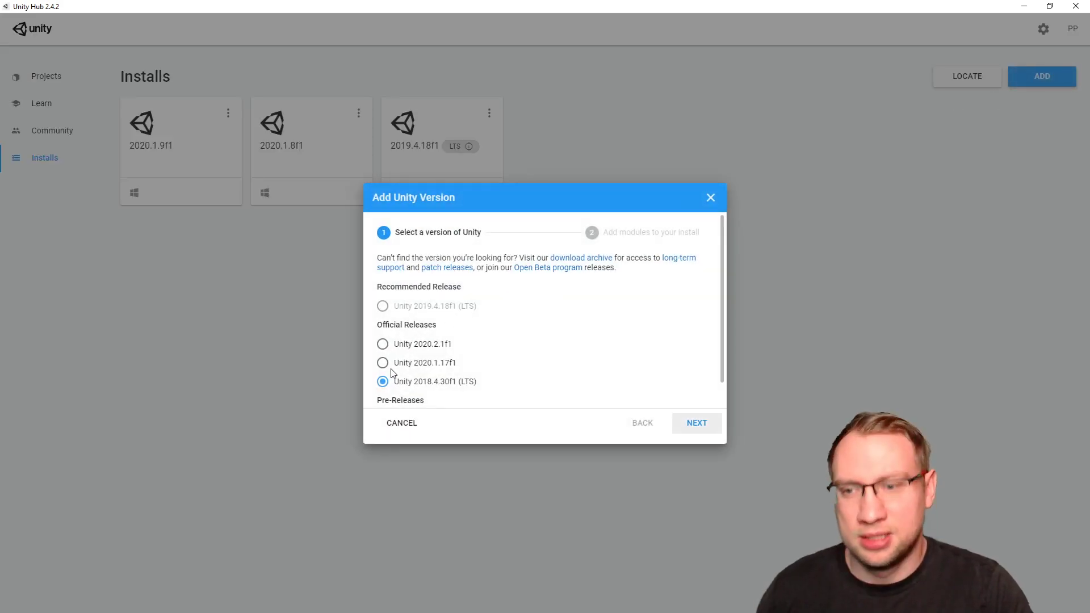
pyautogui.click(688, 431)
pyautogui.scroll(-2, 464, 375)
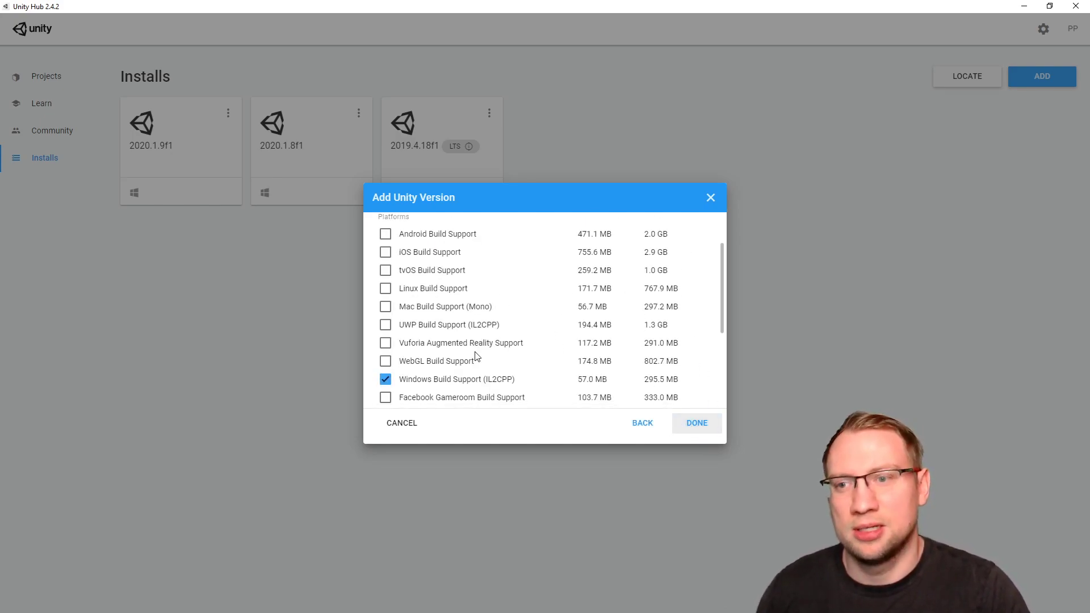
pyautogui.scroll(1, 464, 375)
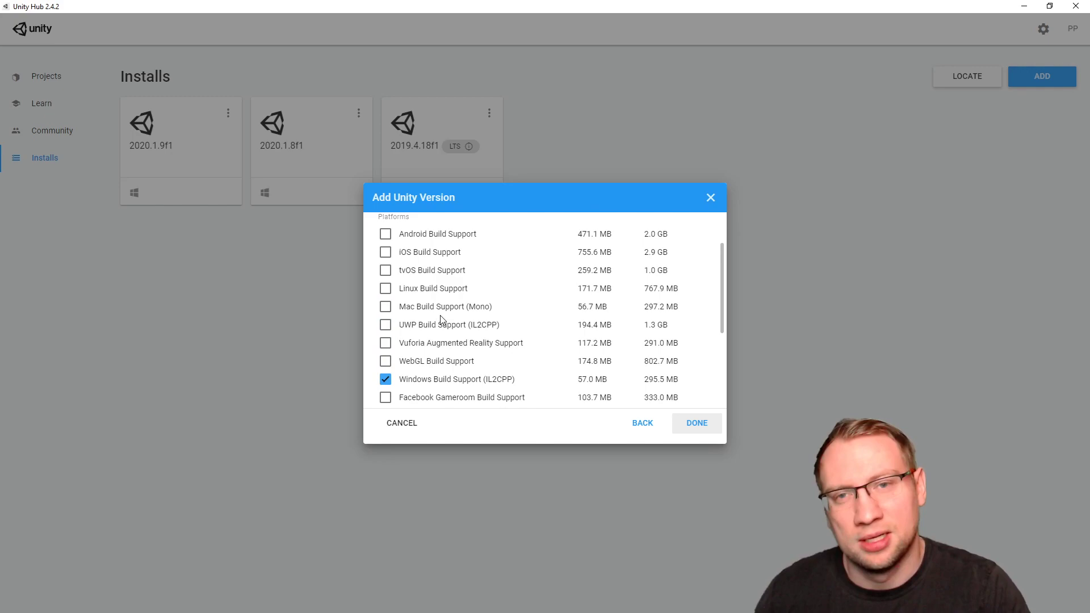
pyautogui.scroll(-2, 423, 379)
pyautogui.scroll(3, 429, 379)
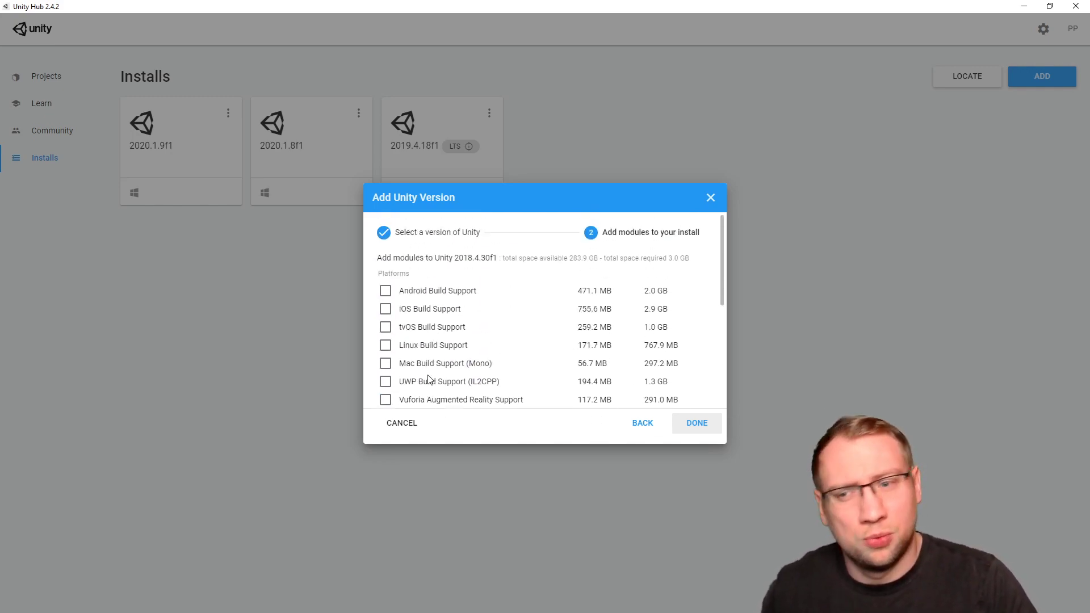
# Try including Android Build Support and iOS Build Support in the install, and deselect both modules again.
pyautogui.click(385, 292)
pyautogui.click(385, 309)
pyautogui.click(385, 309)
pyautogui.click(385, 291)
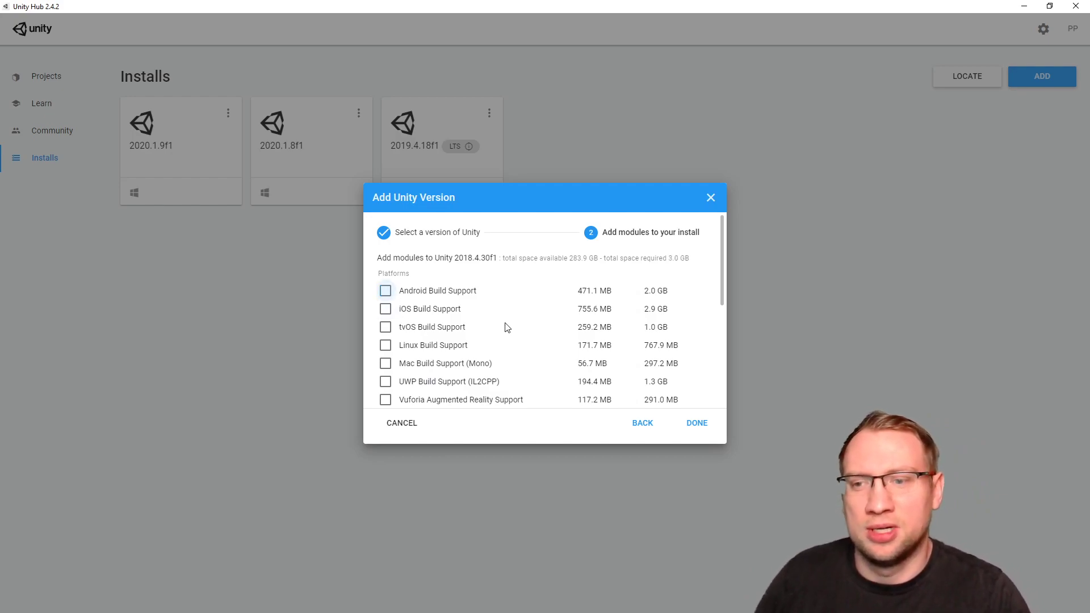
# Examine the remaining platform, documentation and language pack modules, and close the version dialog without installing anything.
pyautogui.scroll(-2, 508, 327)
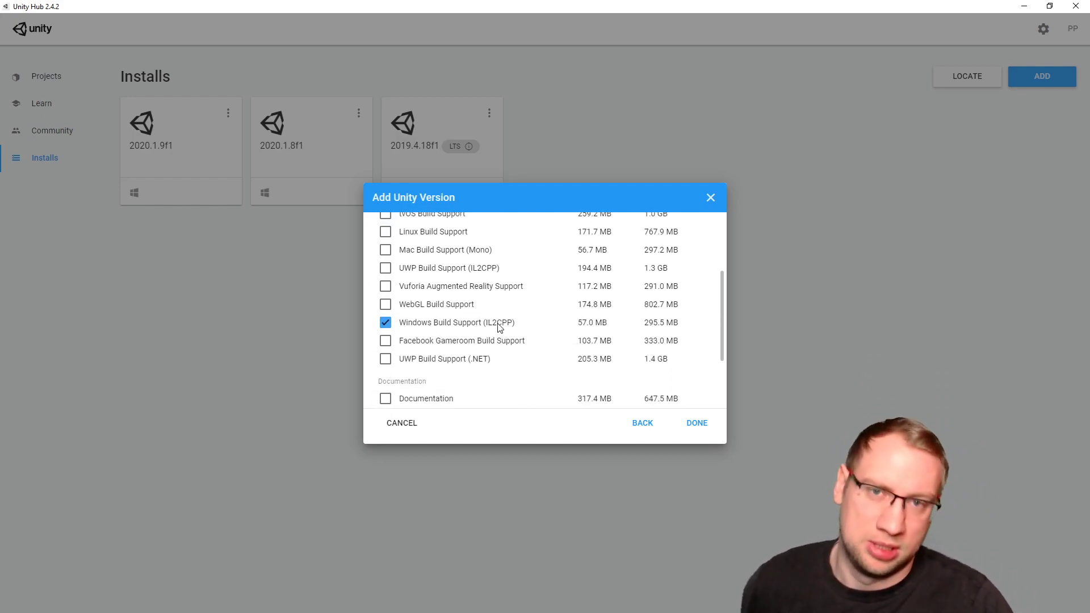
pyautogui.scroll(-1, 500, 327)
pyautogui.scroll(-1, 477, 270)
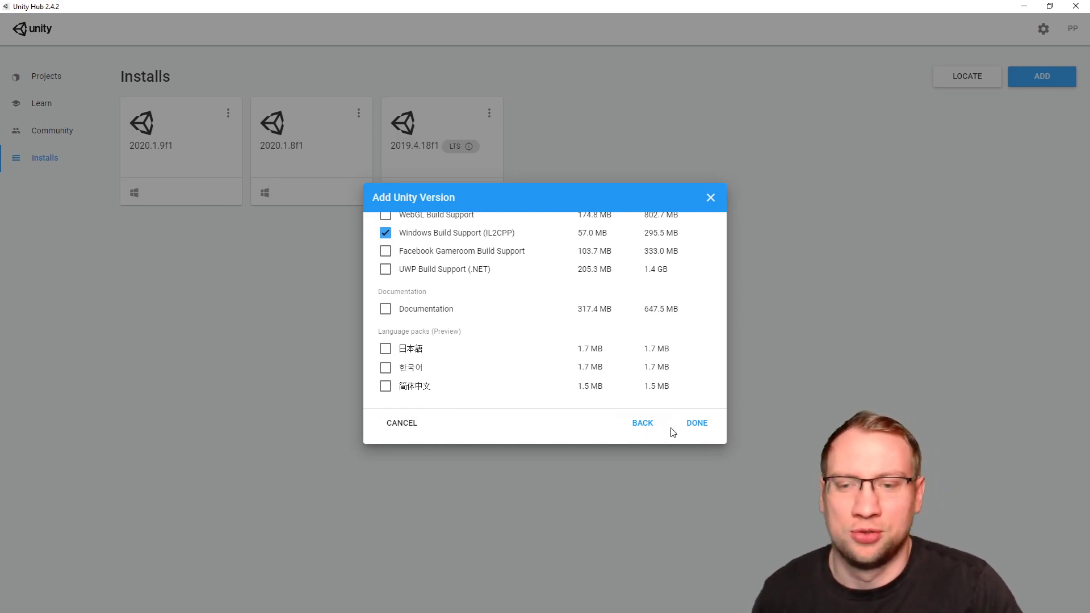
pyautogui.click(709, 197)
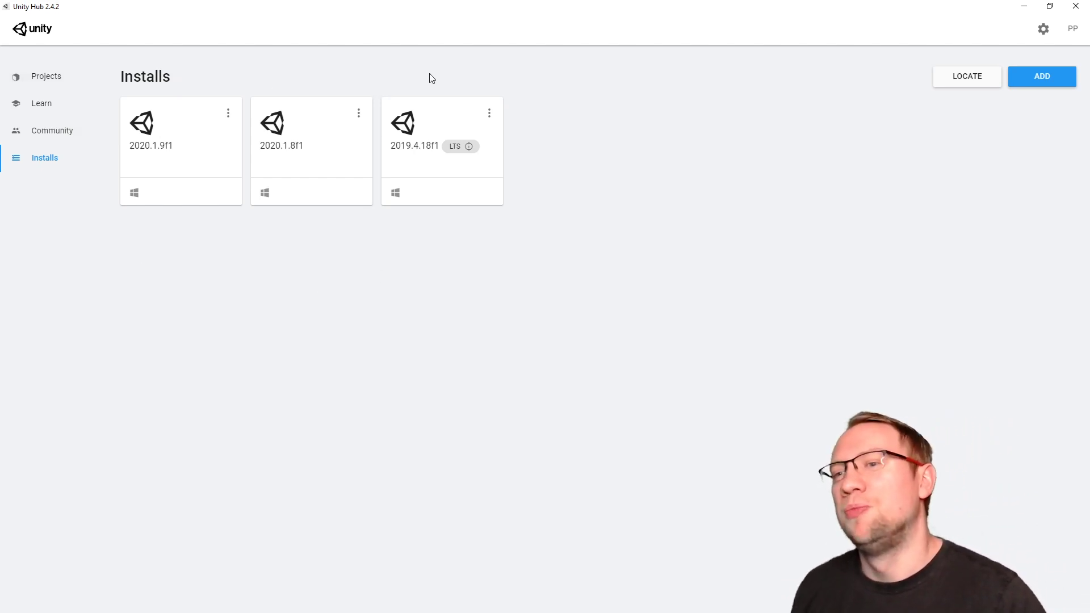
# Begin a new project from the Projects list and look through the 2D, 3D and High Definition RP templates.
pyautogui.click(67, 83)
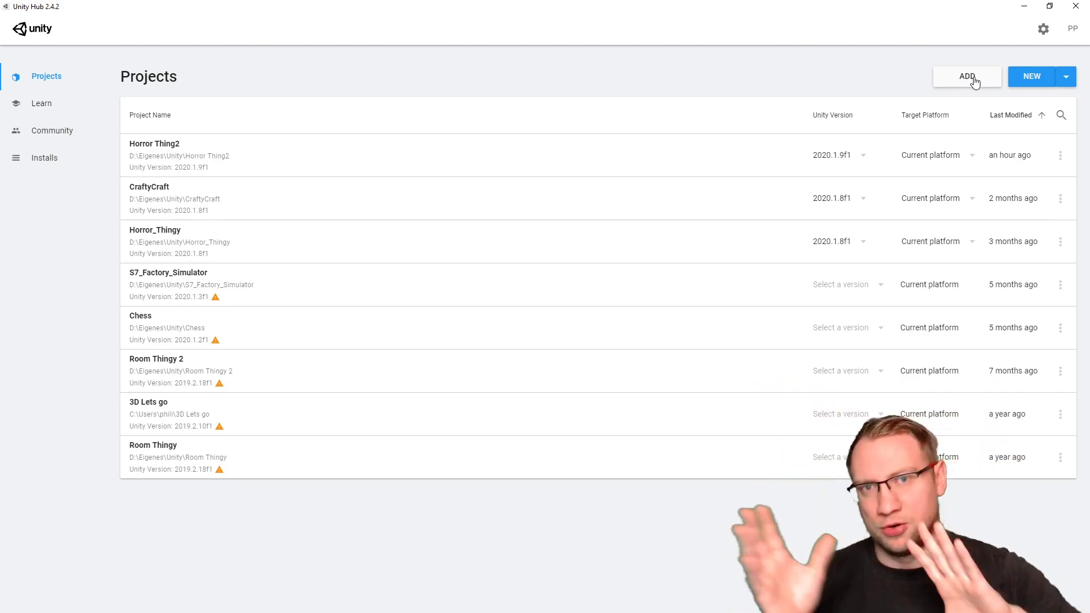
pyautogui.click(1034, 79)
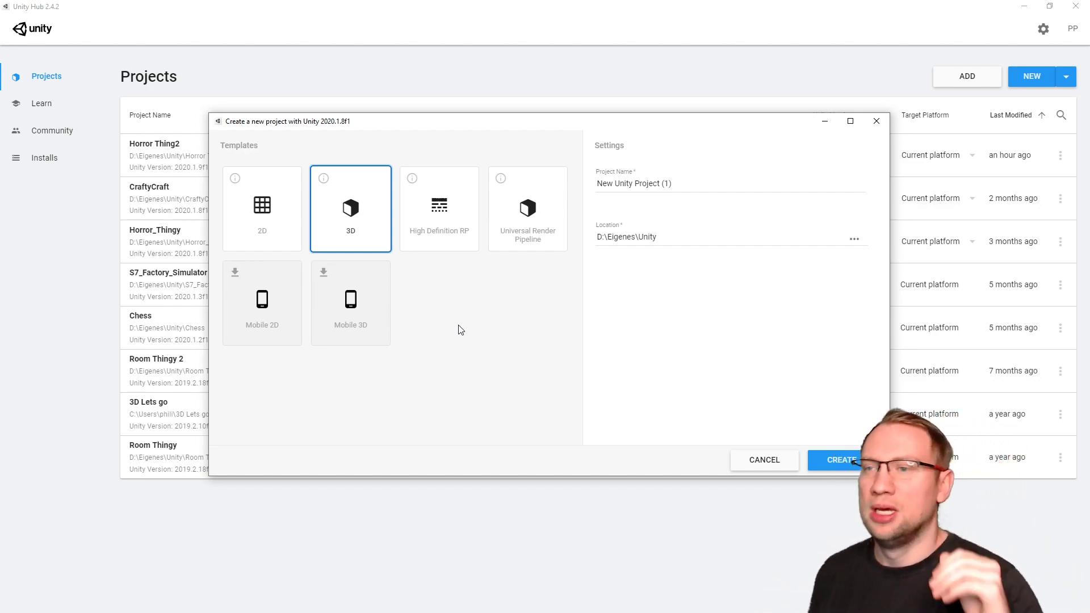
pyautogui.click(259, 219)
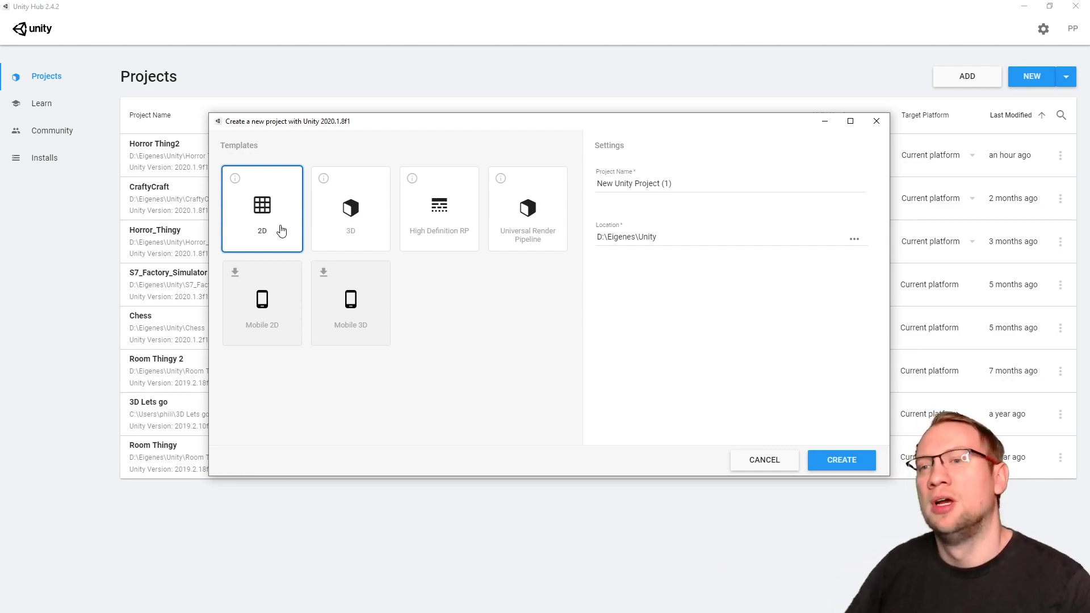
pyautogui.click(350, 239)
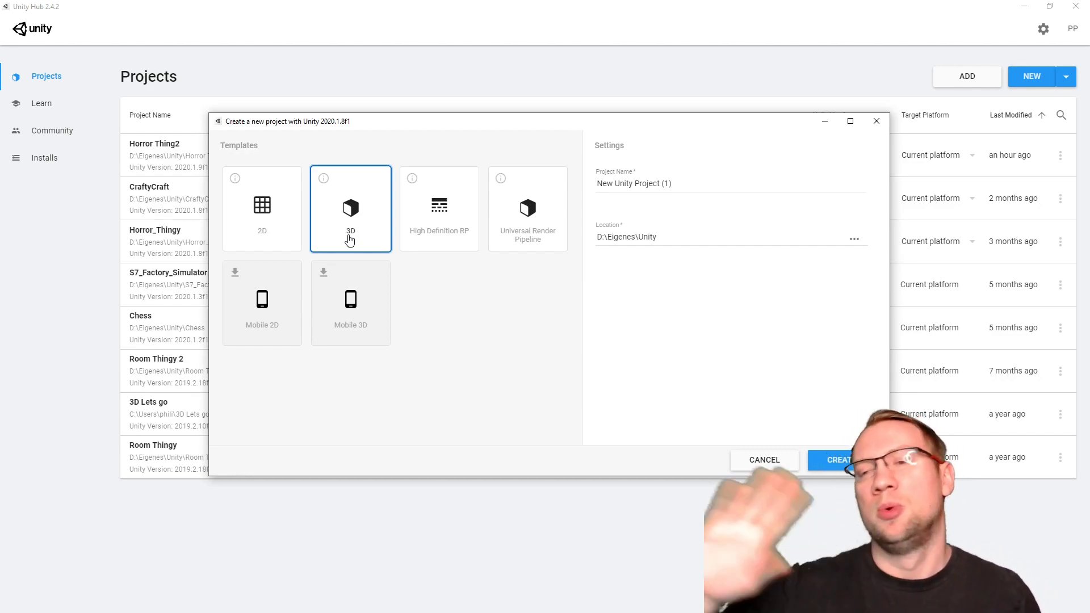
pyautogui.click(453, 242)
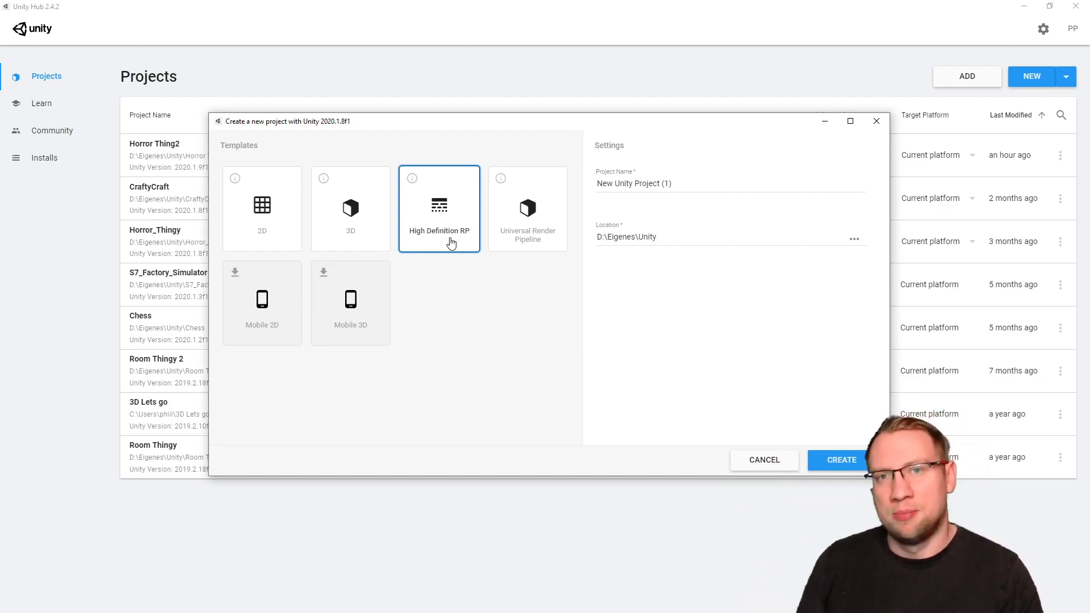
# Compare the 2D, 3D, High Definition RP and Universal Render Pipeline templates by selecting them in turn.
pyautogui.click(336, 219)
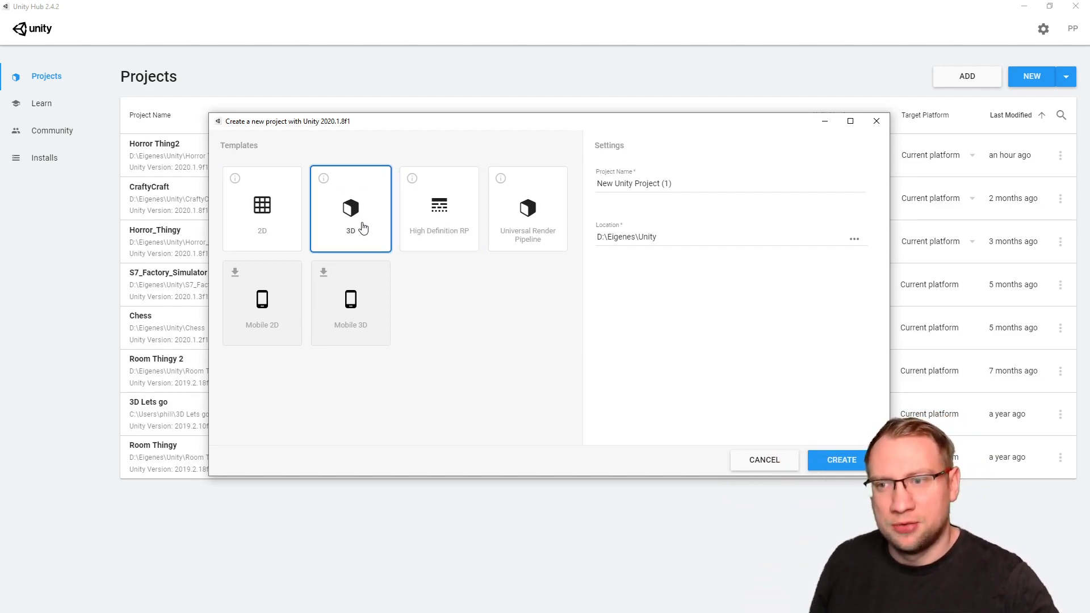
pyautogui.click(281, 229)
pyautogui.click(347, 213)
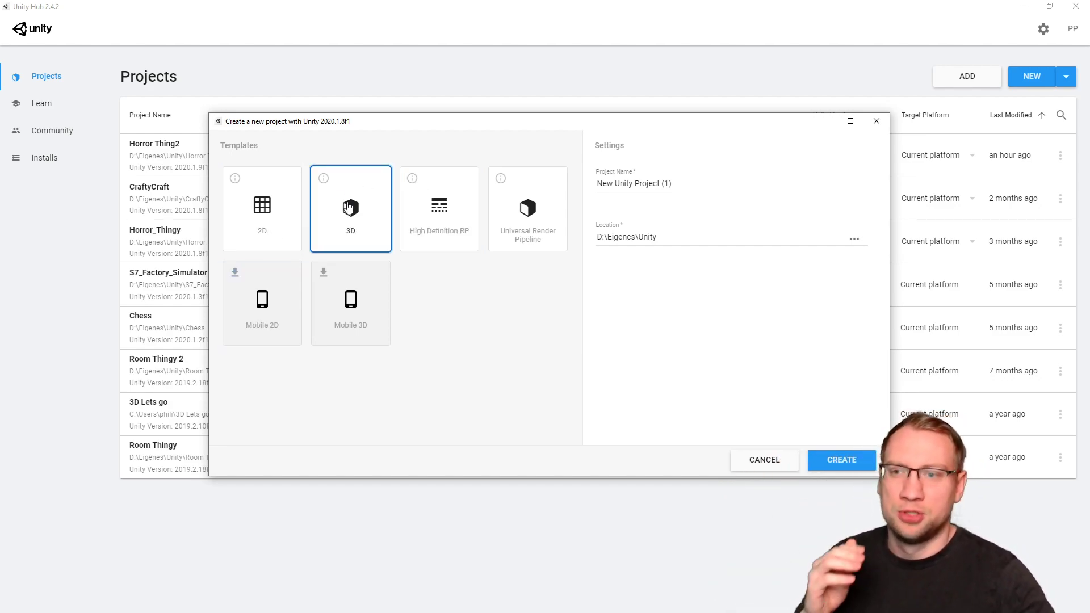
pyautogui.click(469, 225)
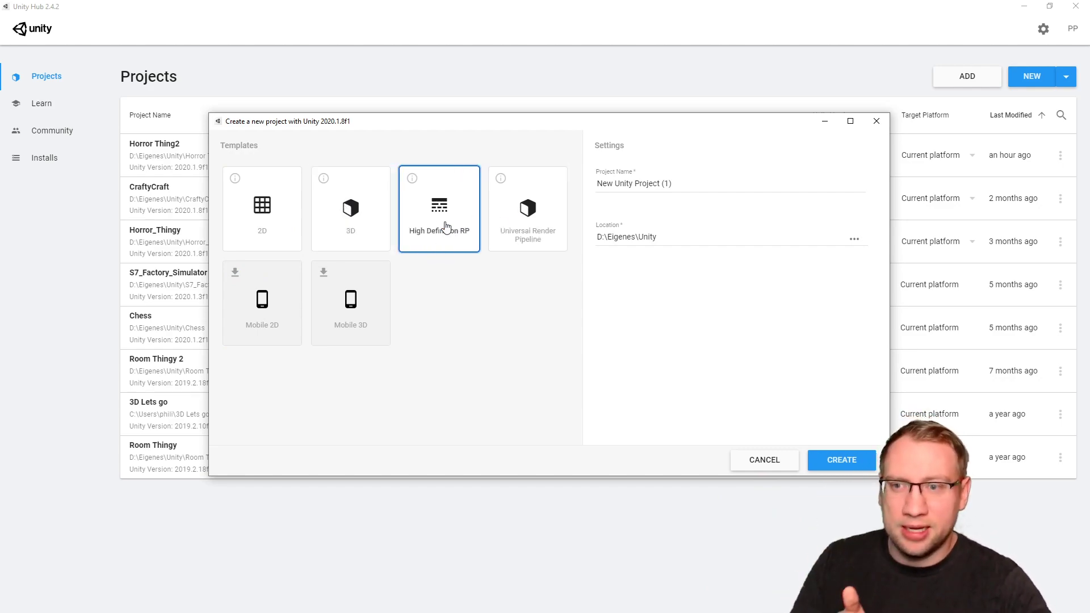
pyautogui.click(278, 212)
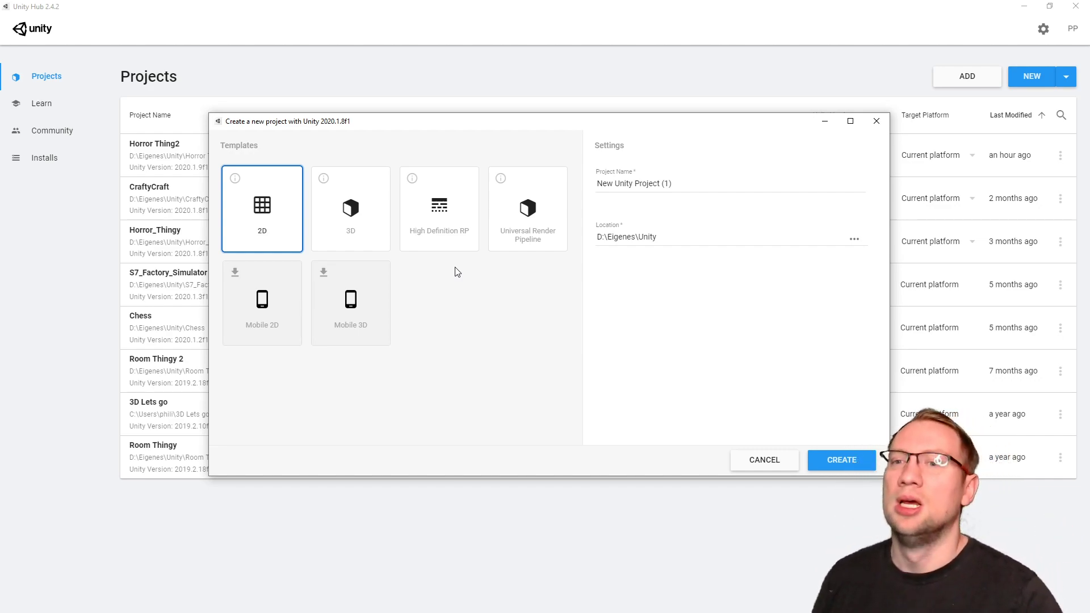
pyautogui.click(522, 230)
pyautogui.click(448, 215)
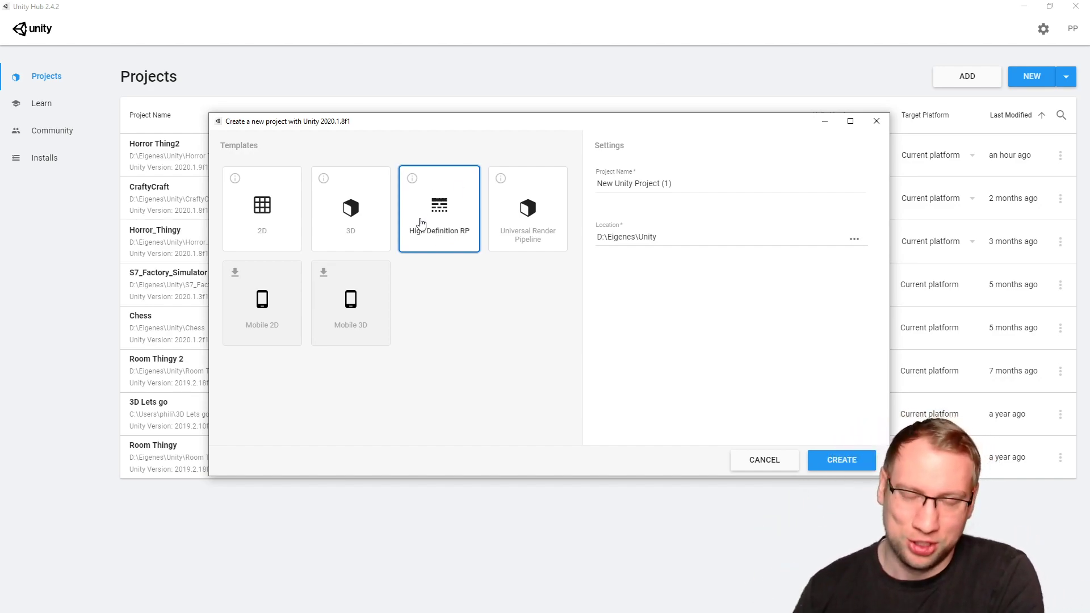
pyautogui.click(526, 237)
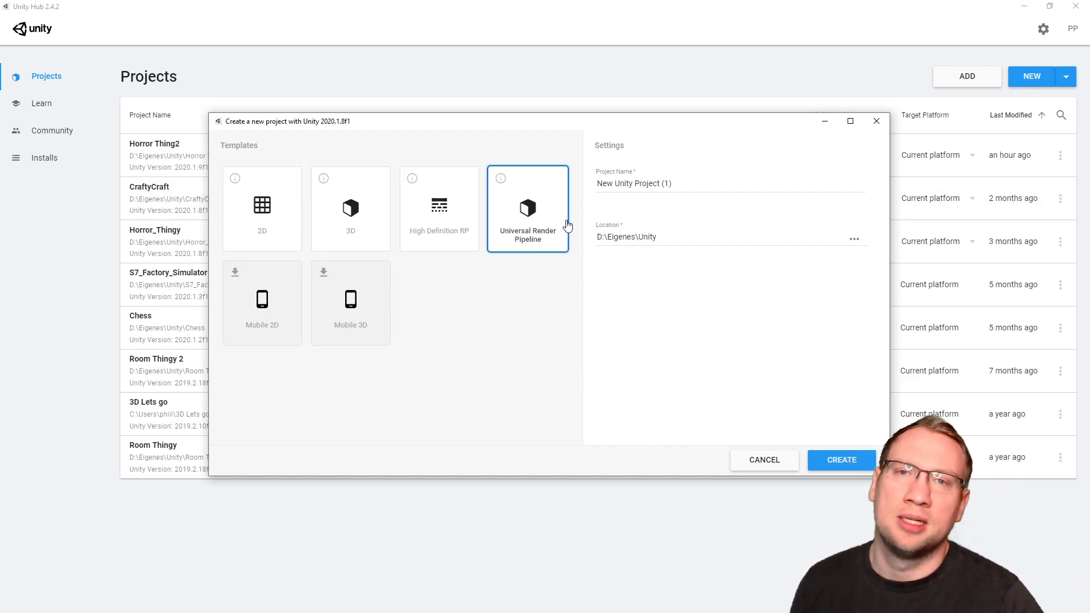
pyautogui.click(370, 221)
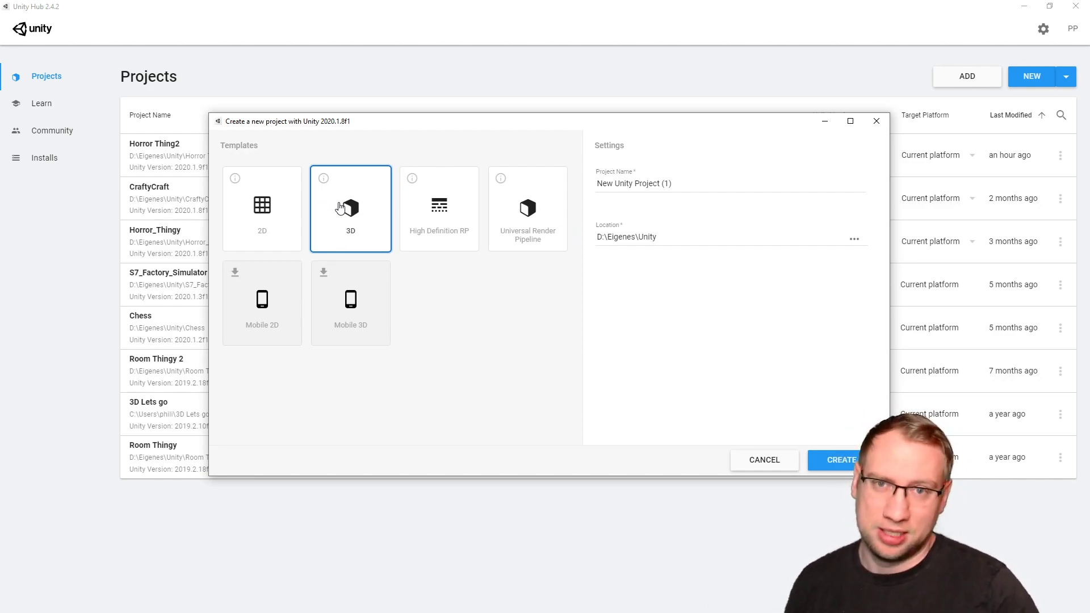
pyautogui.click(268, 216)
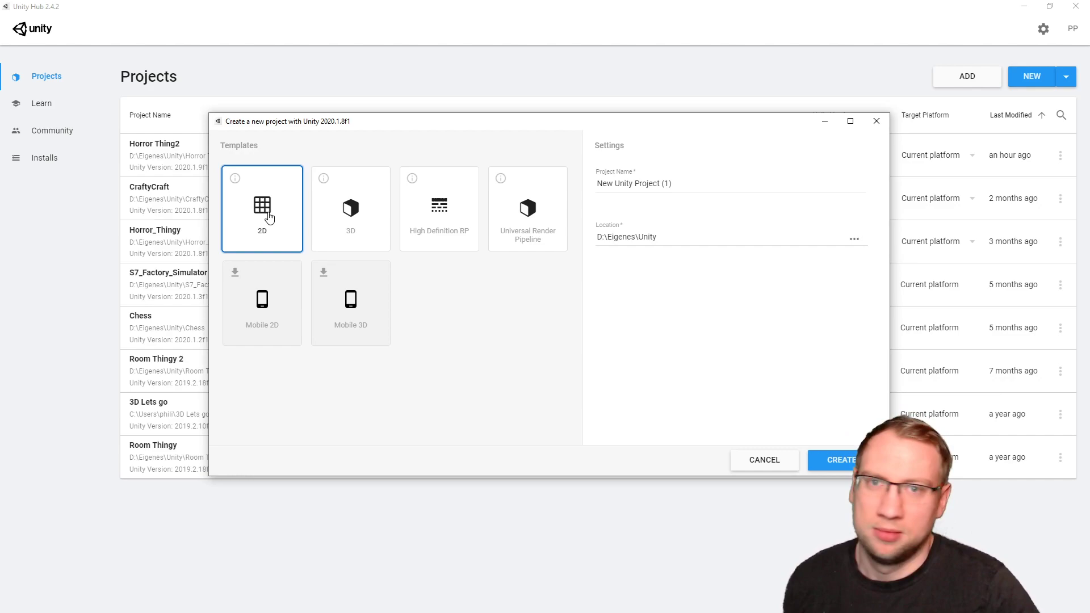
# Create a new project named YoutubeVideos from the 3D template.
pyautogui.click(362, 217)
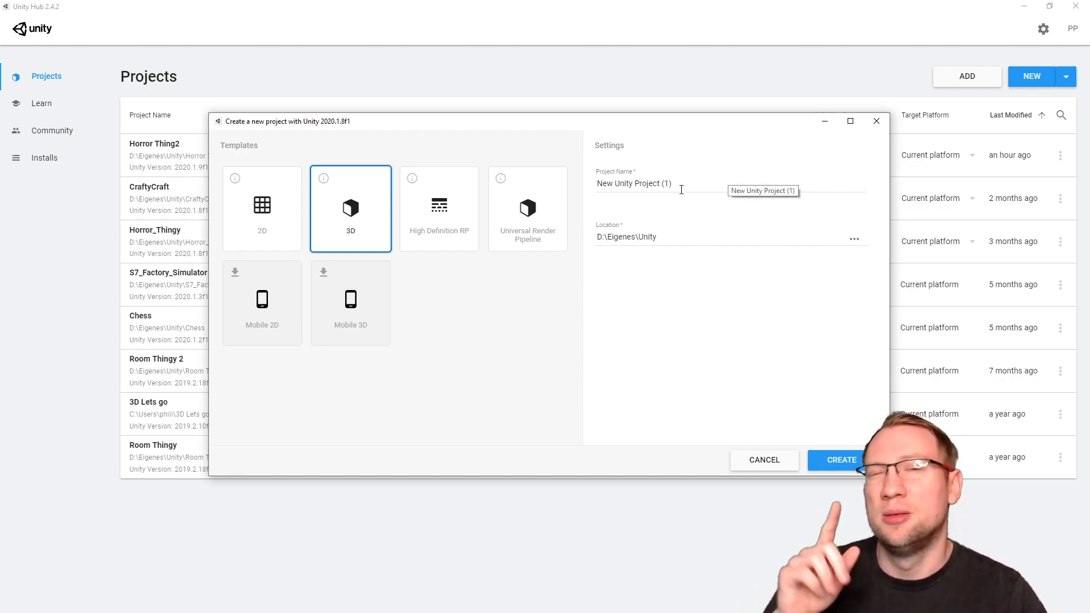
pyautogui.moveTo(682, 190); pyautogui.dragTo(587, 184)
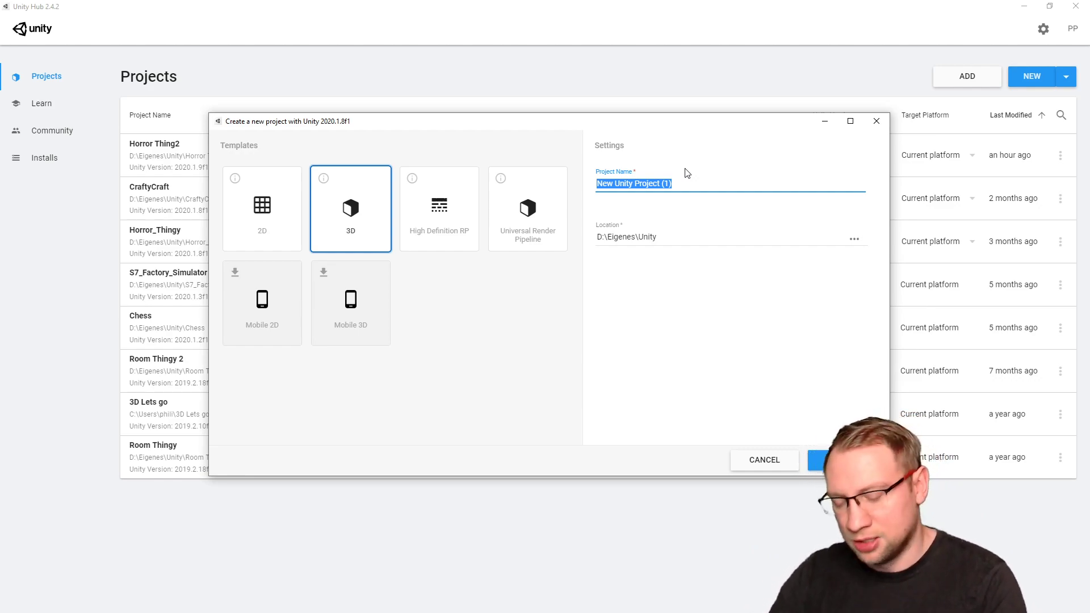
pyautogui.write('YoutubeVideos')
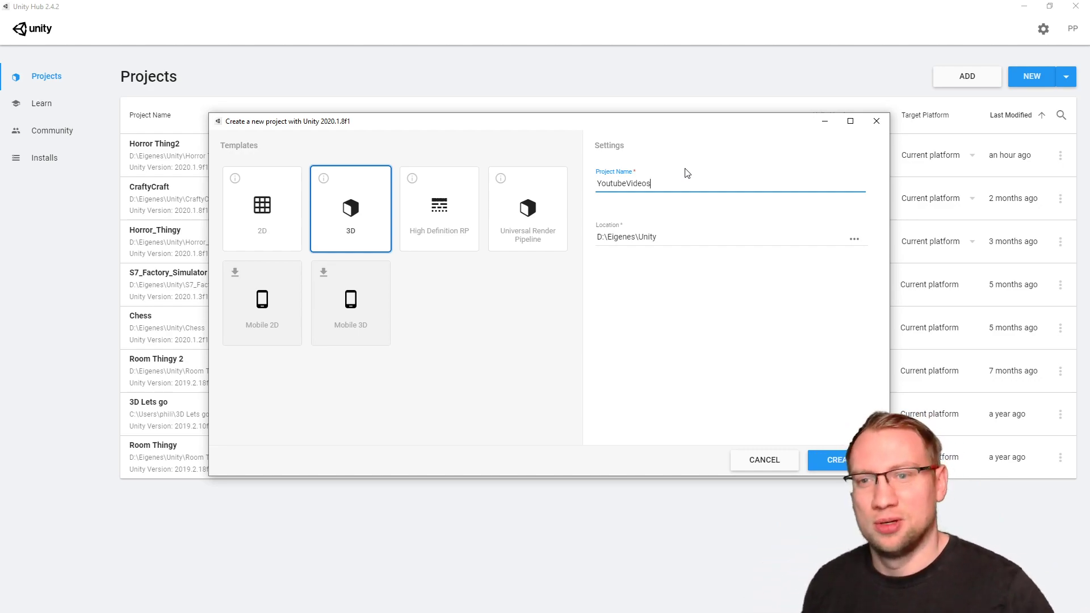
pyautogui.click(840, 461)
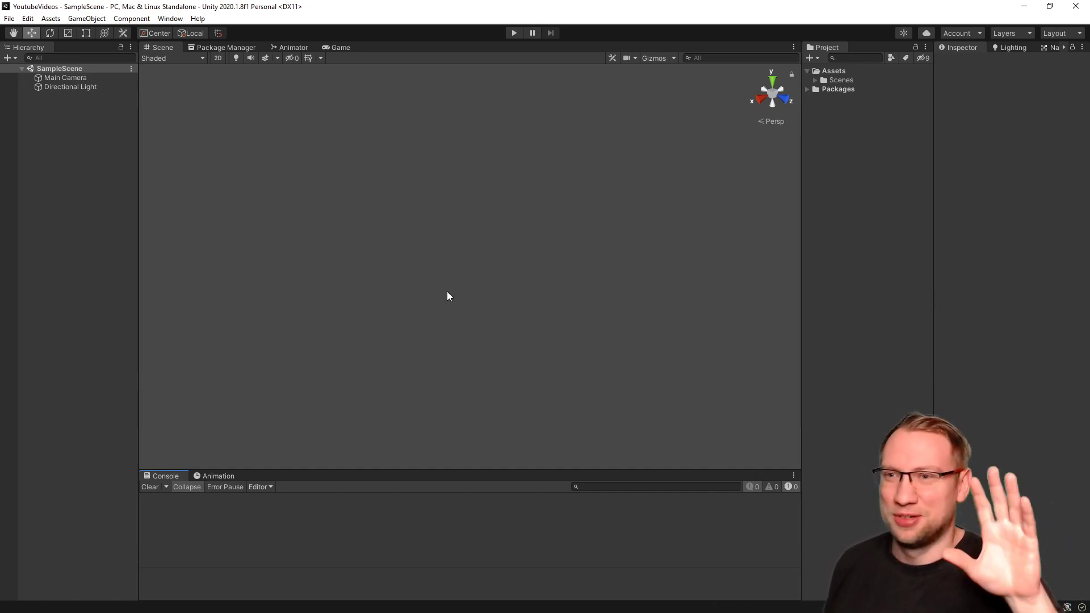
# Try the MyLayout window arrangement and set the editor layout to Default.
pyautogui.click(1054, 33)
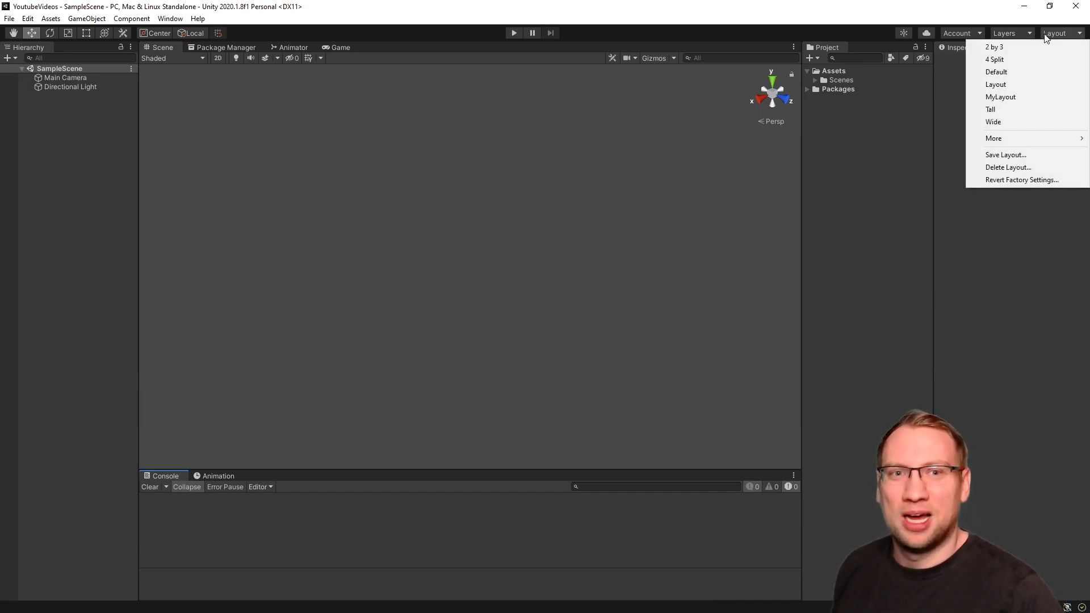
pyautogui.click(1008, 96)
pyautogui.click(1062, 33)
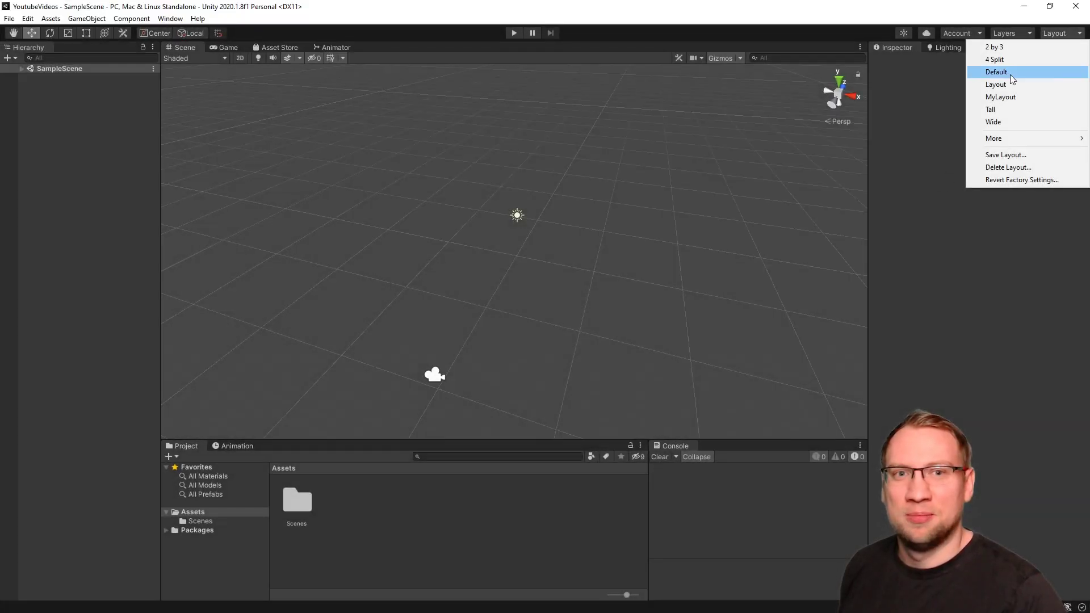
pyautogui.click(999, 72)
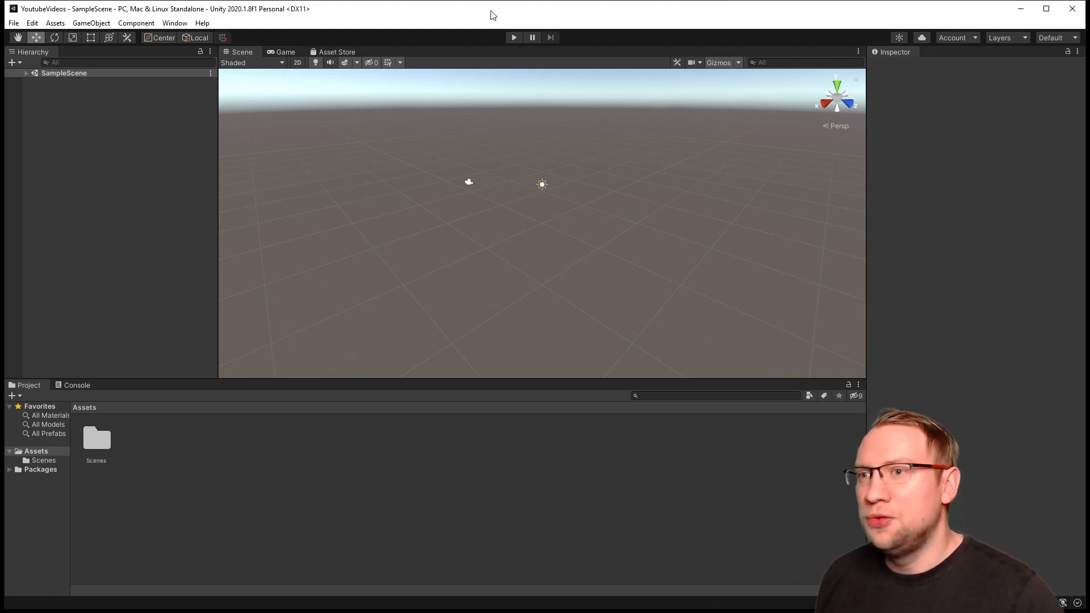
# Move the editor window aside, switch to Unity Hub and check the Unity version choices for the YoutubeVideos project.
pyautogui.moveTo(492, 15); pyautogui.dragTo(480, 228)
pyautogui.doubleClick(33, 20)
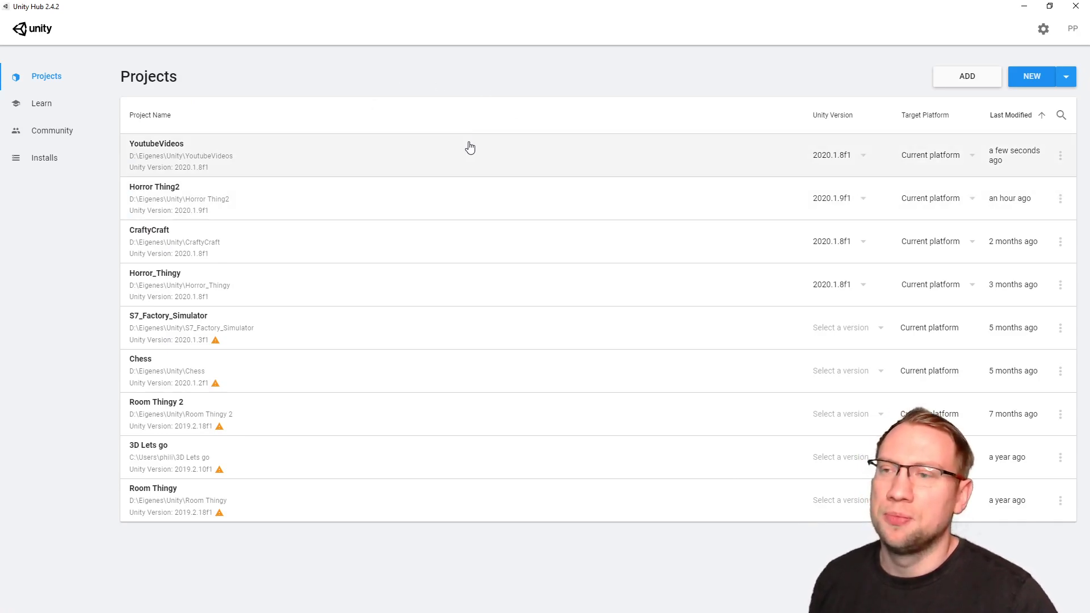
pyautogui.click(857, 162)
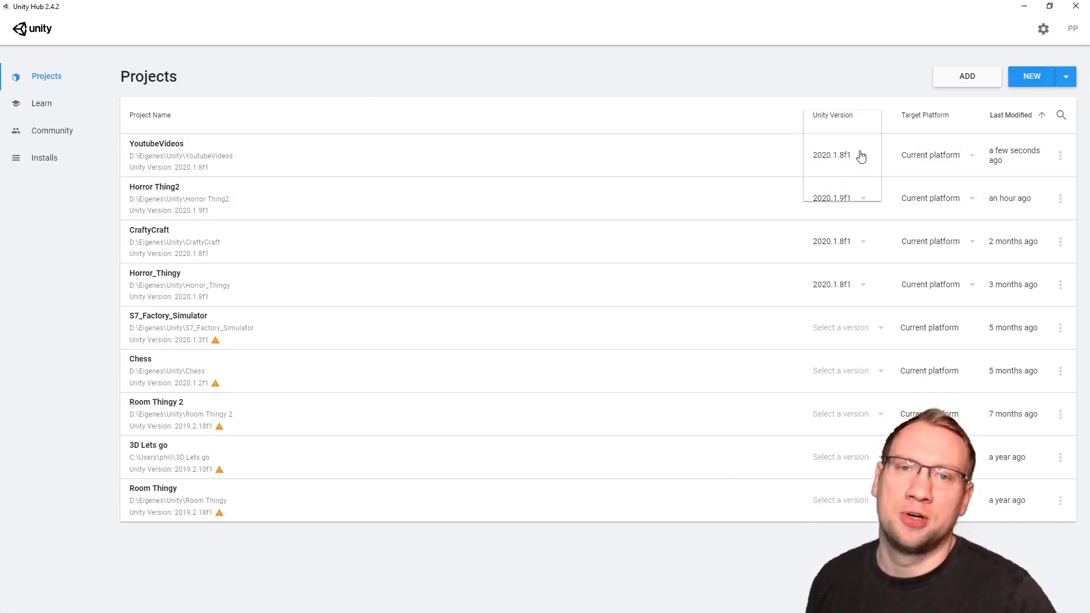
pyautogui.click(803, 50)
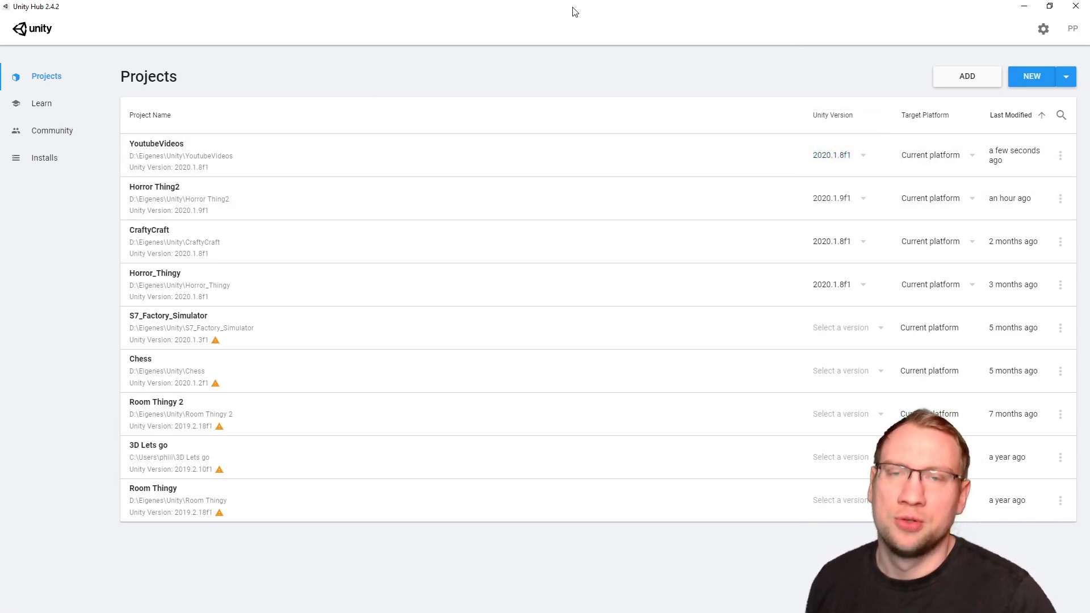
# Try assigning Unity version 2020.1.9f1 to the YoutubeVideos project, and set it back to 2020.1.8f1.
pyautogui.click(864, 164)
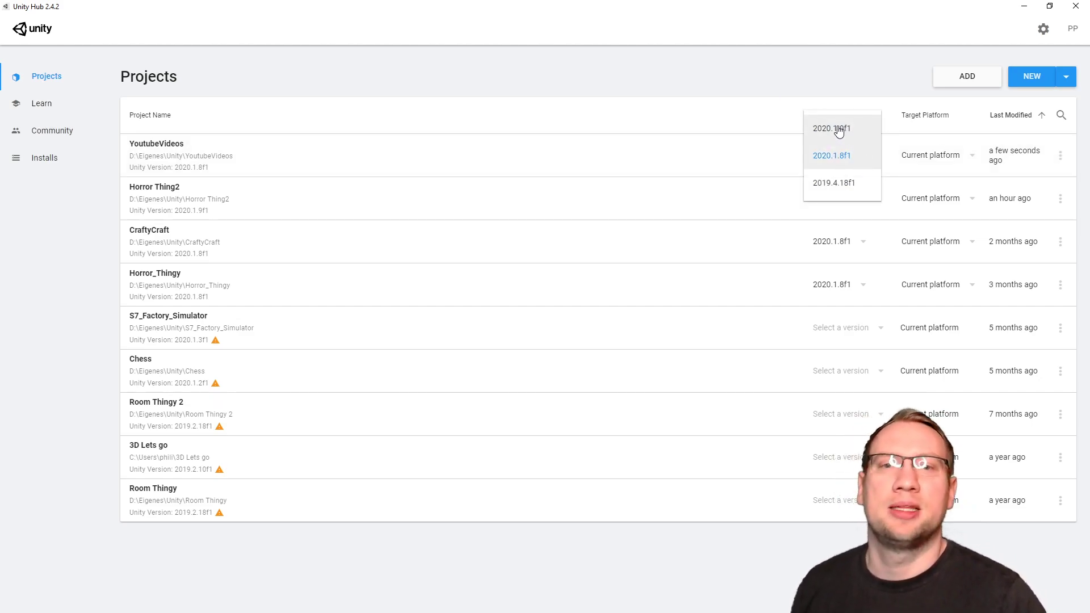
pyautogui.click(846, 135)
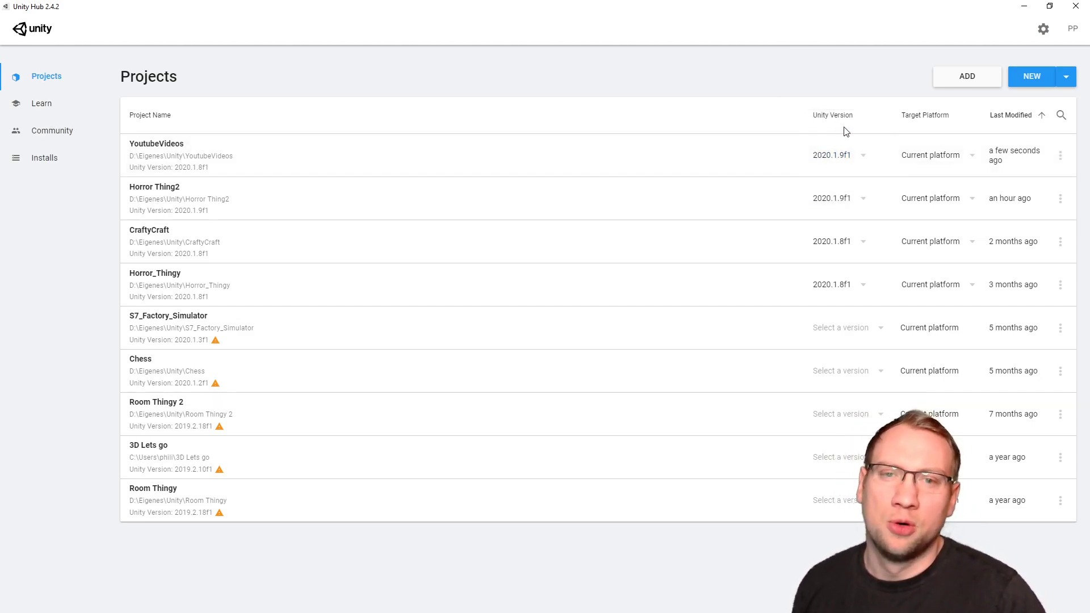
pyautogui.click(860, 161)
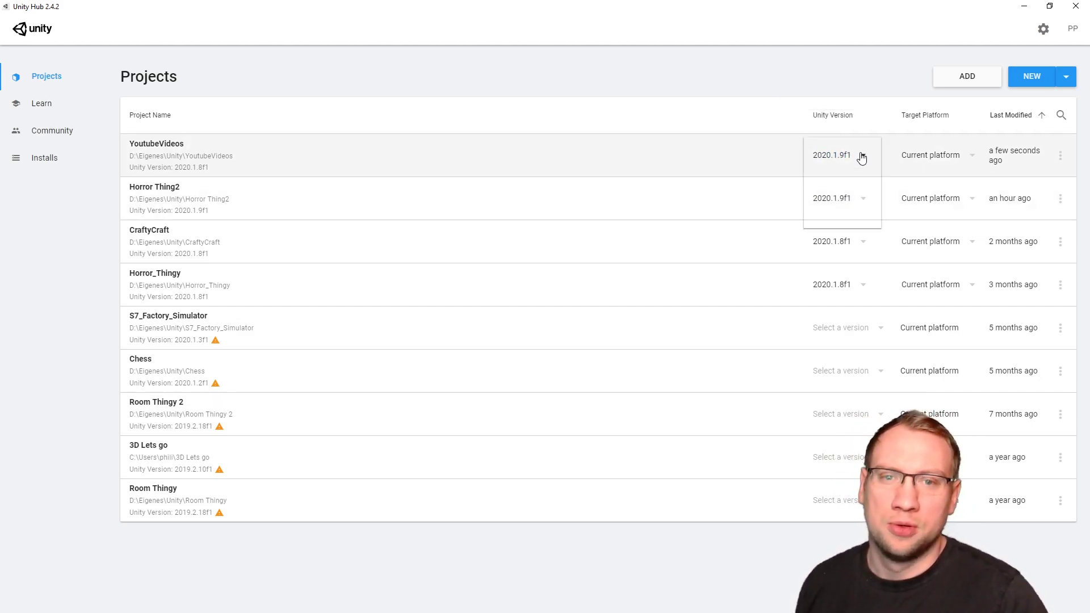
pyautogui.click(825, 90)
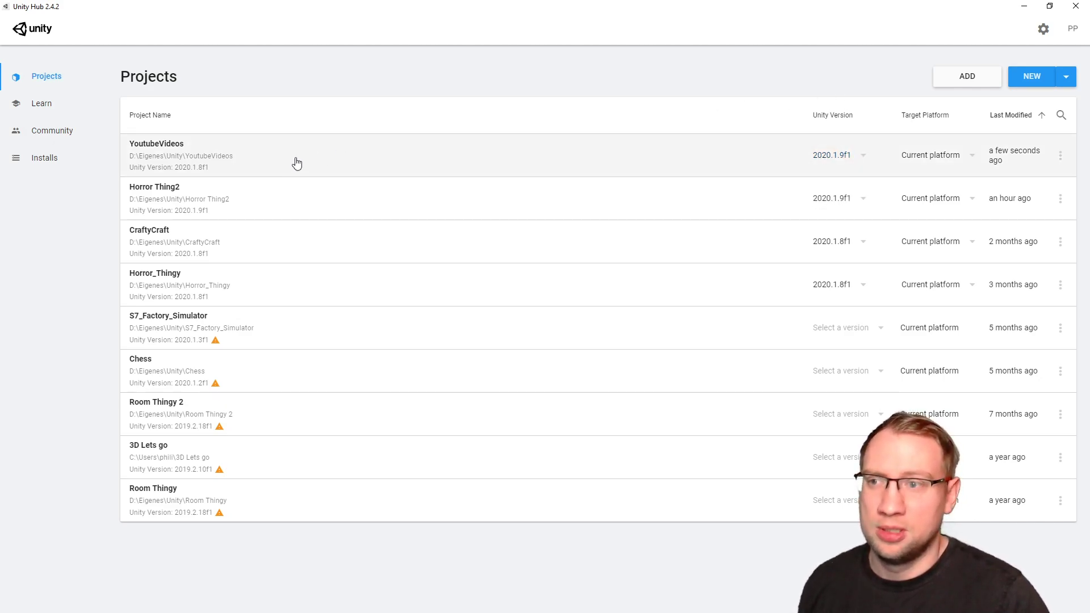
pyautogui.click(864, 161)
pyautogui.click(851, 185)
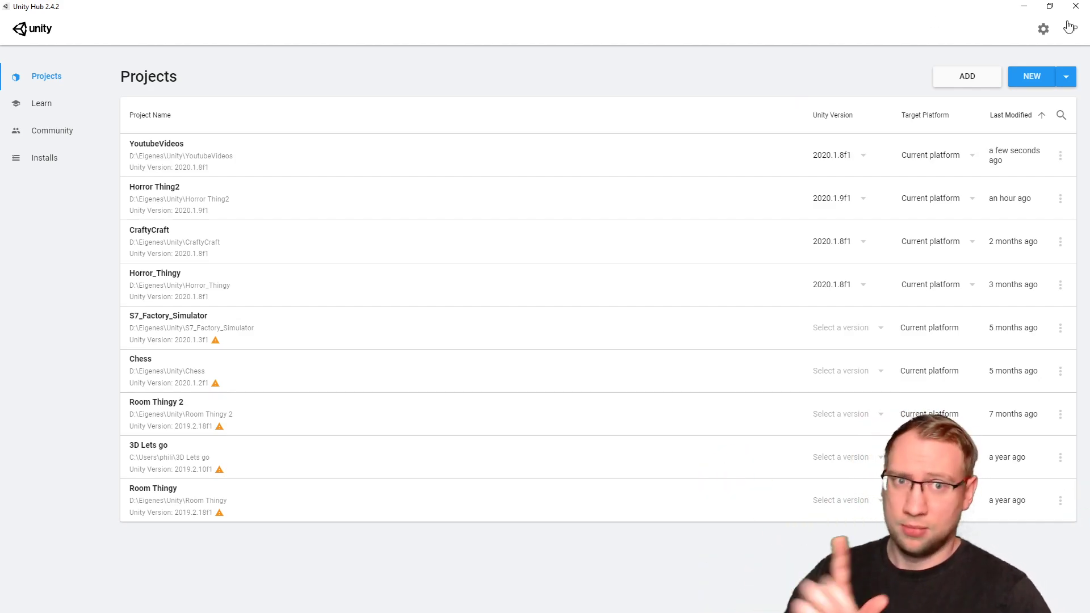
# Minimize Unity Hub and move the YoutubeVideos editor window back up to the top of the desktop.
pyautogui.click(1025, 6)
pyautogui.moveTo(681, 227); pyautogui.dragTo(694, 3)
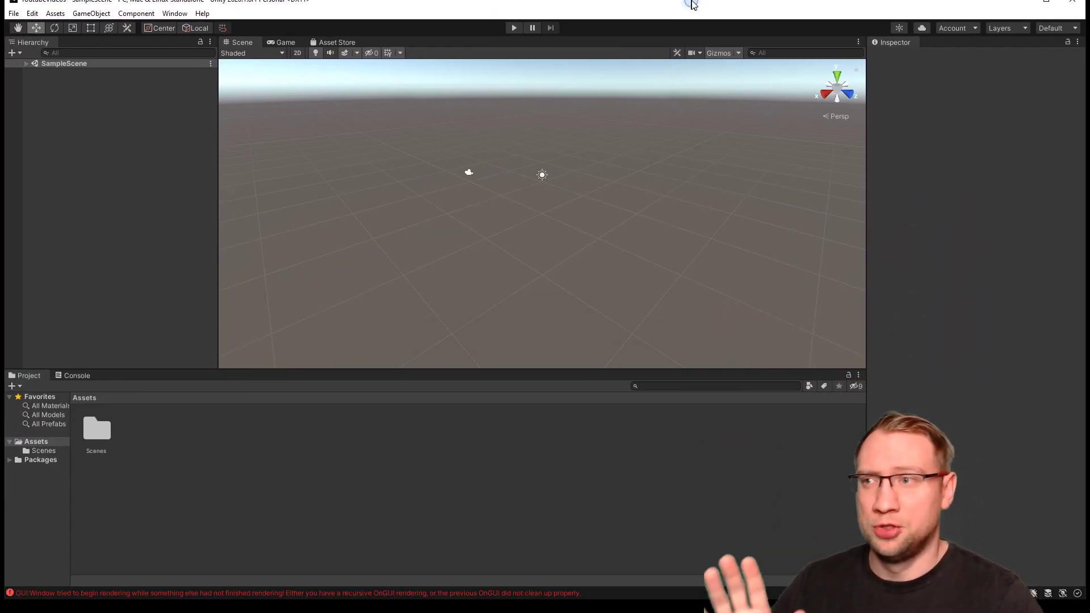